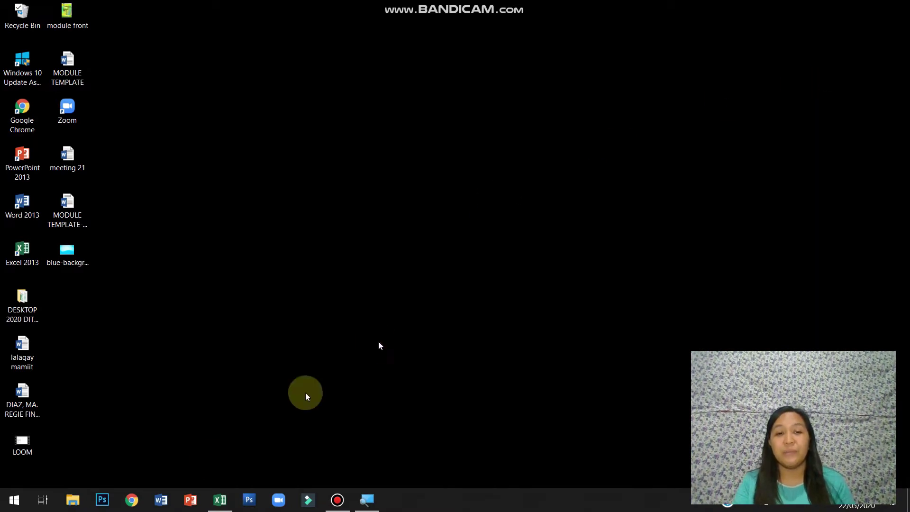
Open Google Chrome, search for "google form" and go to the personal Google Forms home page.
{"action": "left_click", "coordinate": [128, 502]}
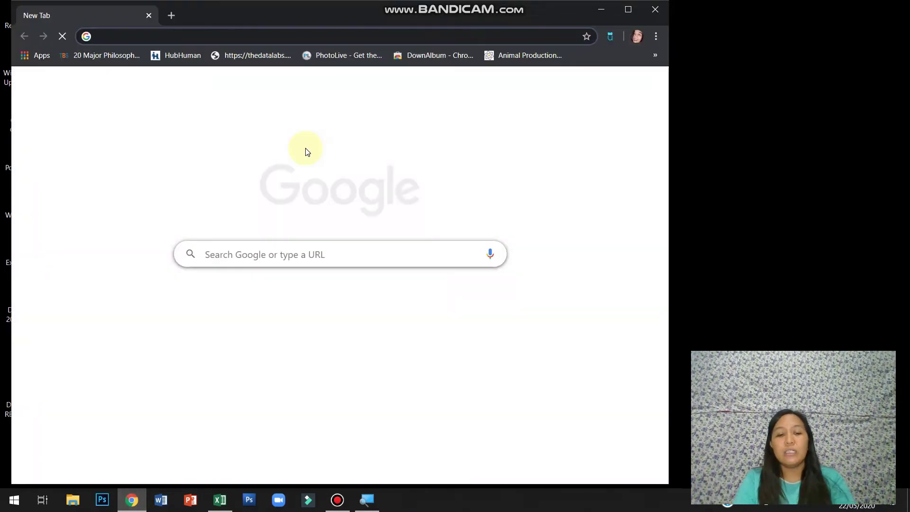
{"action": "type", "text": "google form"}
{"action": "key", "text": "Return"}
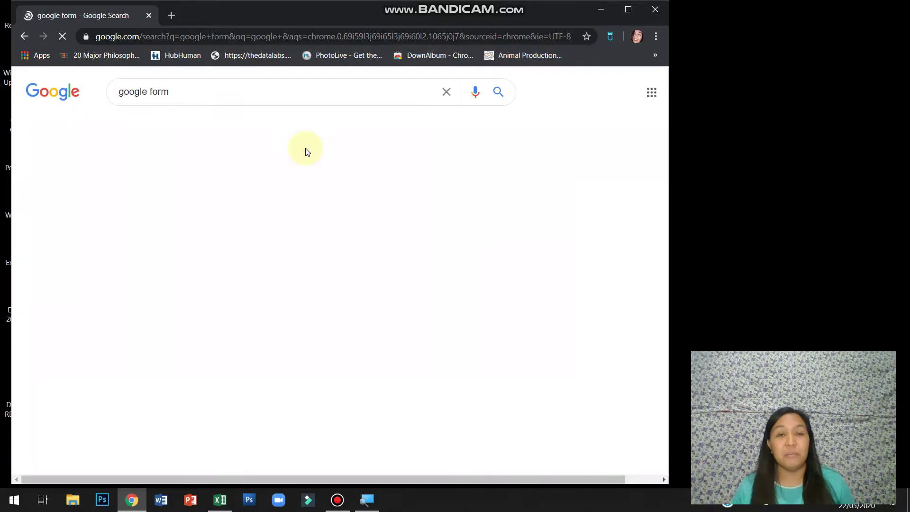
{"action": "left_click", "coordinate": [266, 193]}
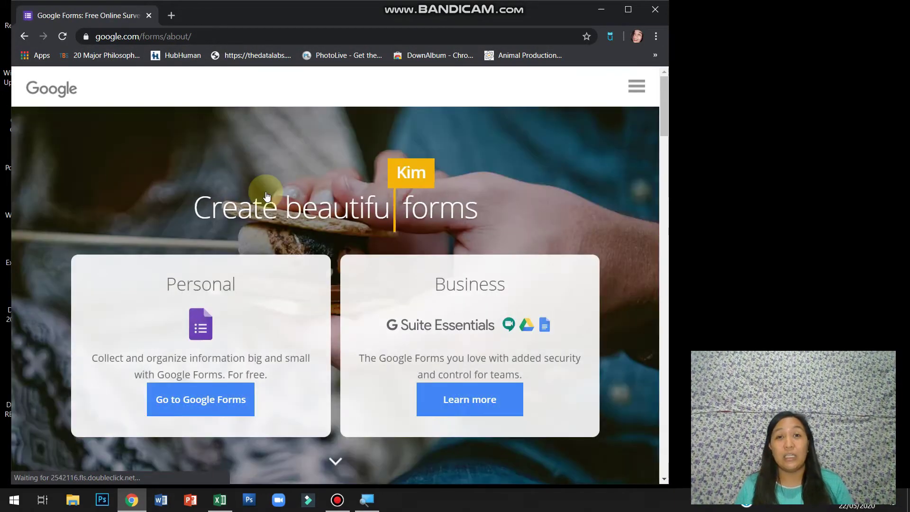
{"action": "left_click", "coordinate": [206, 400]}
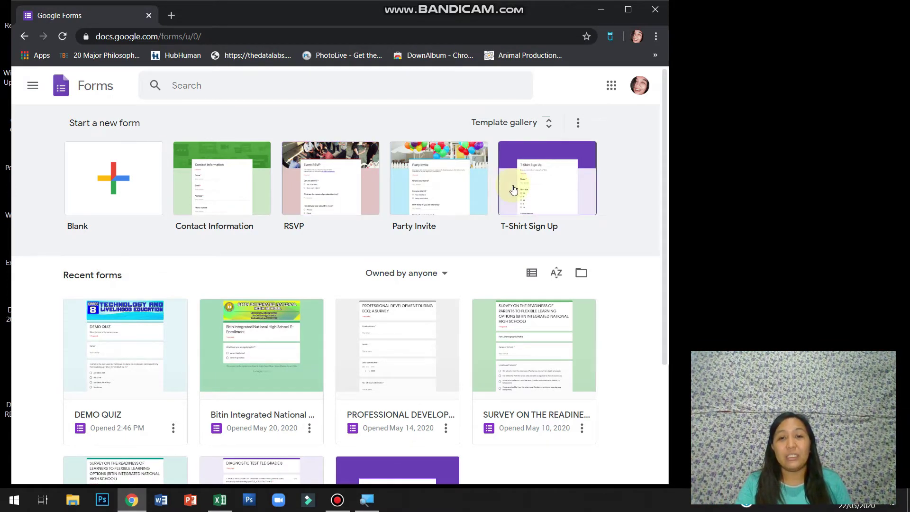
Maximize the browser window and open the DEMO QUIZ form from the recent forms.
{"action": "scroll", "coordinate": [514, 188], "scroll_direction": "down", "scroll_amount": 1}
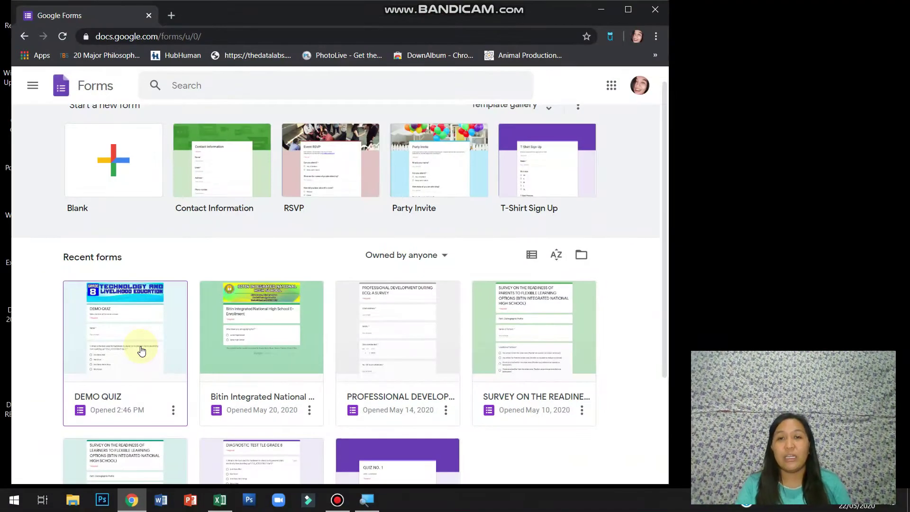
{"action": "left_click", "coordinate": [631, 14]}
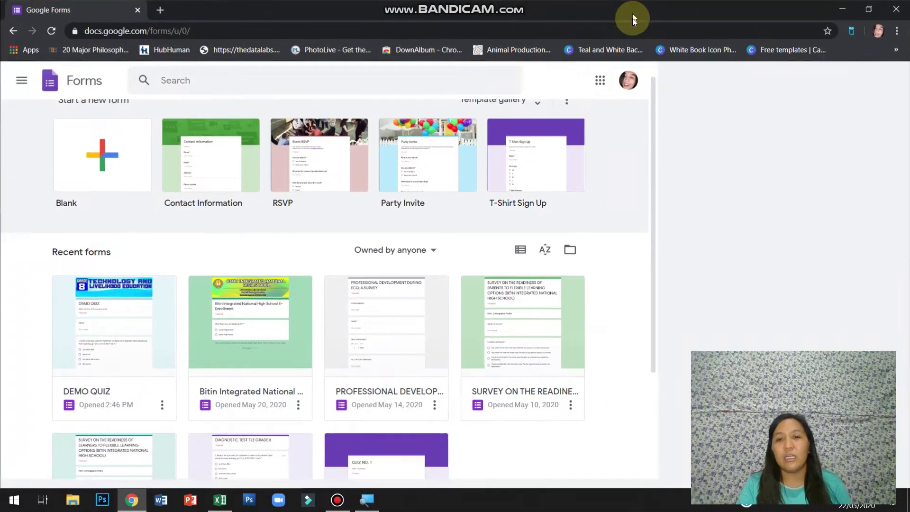
{"action": "scroll", "coordinate": [620, 196], "scroll_direction": "down", "scroll_amount": 3}
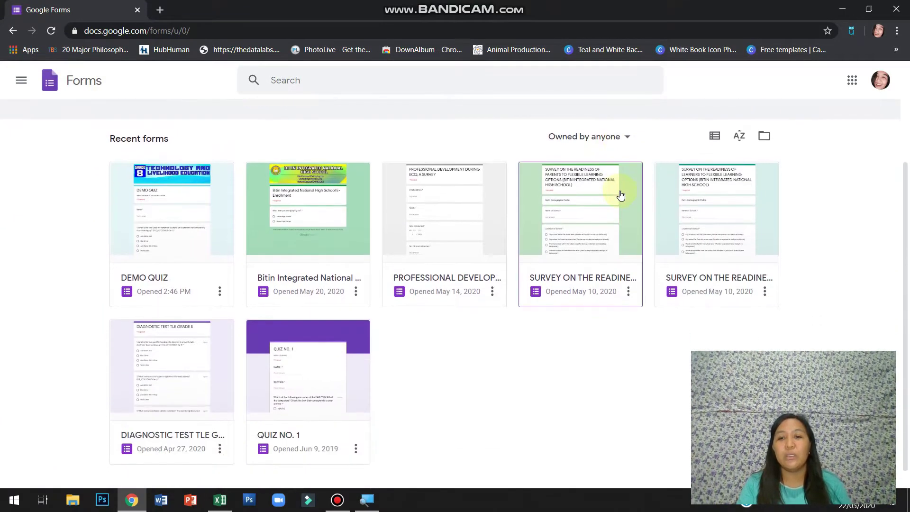
{"action": "scroll", "coordinate": [621, 195], "scroll_direction": "down", "scroll_amount": 1}
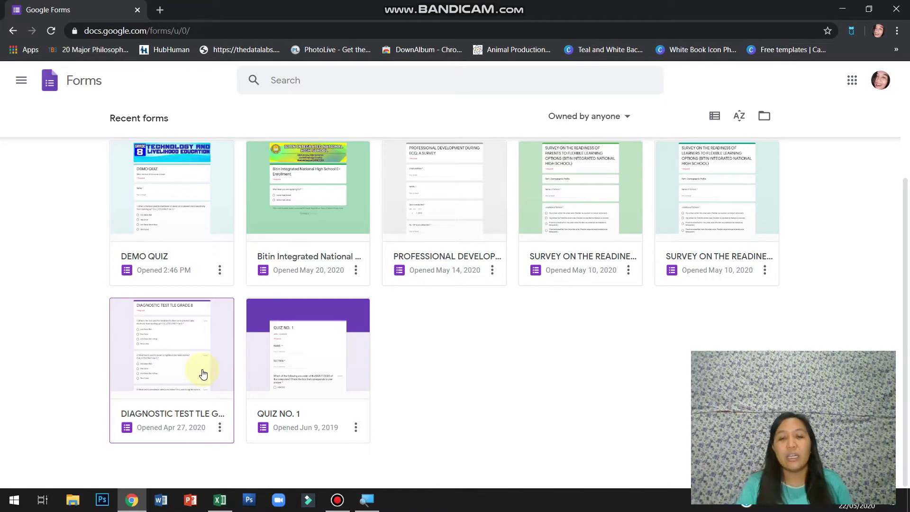
{"action": "scroll", "coordinate": [203, 374], "scroll_direction": "up", "scroll_amount": 1}
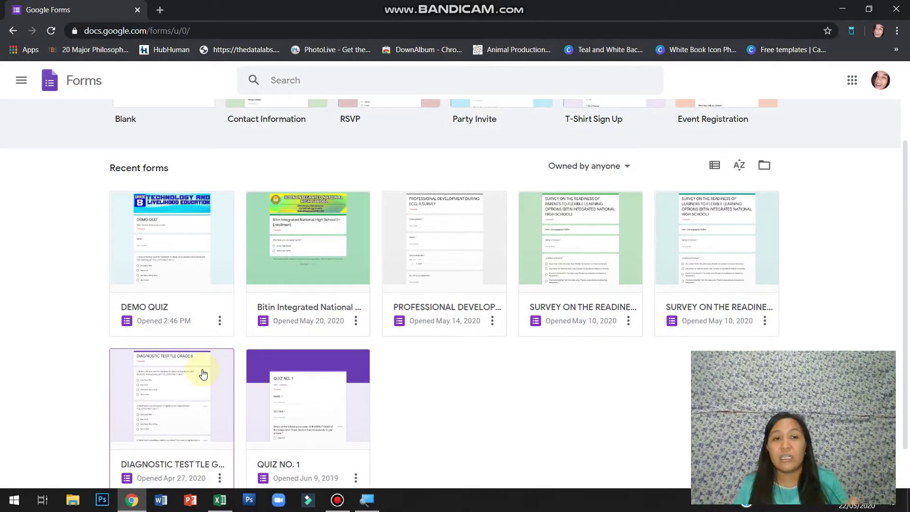
{"action": "left_click", "coordinate": [157, 298]}
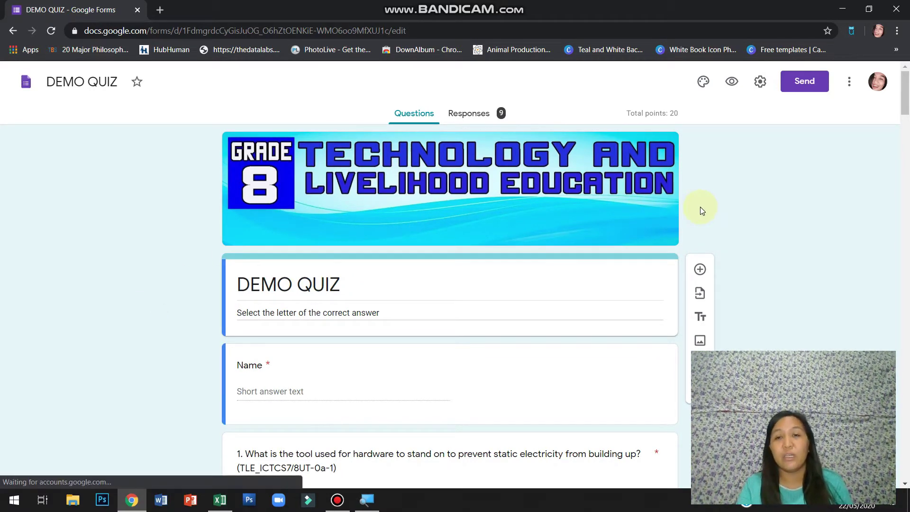
Look over the beginning of the DEMO QUIZ form and display its theme options.
{"action": "scroll", "coordinate": [701, 206], "scroll_direction": "down", "scroll_amount": 1}
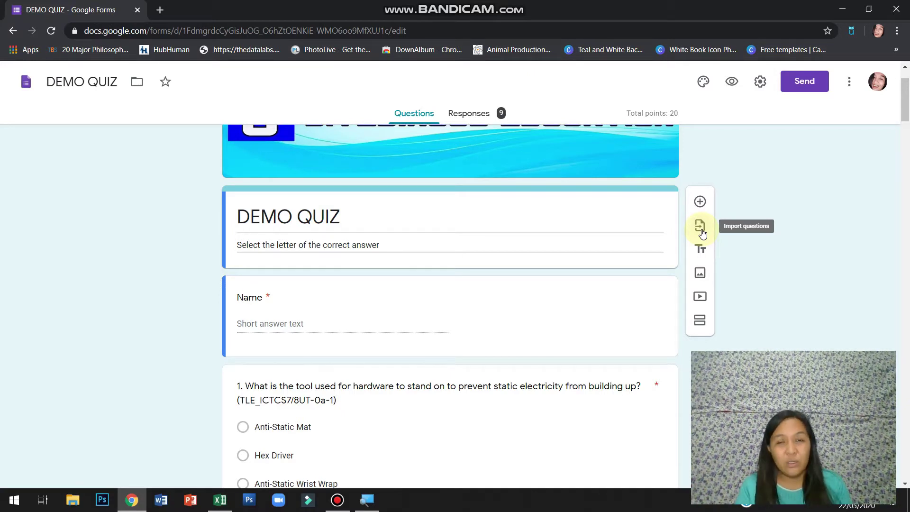
{"action": "scroll", "coordinate": [703, 233], "scroll_direction": "up", "scroll_amount": 2}
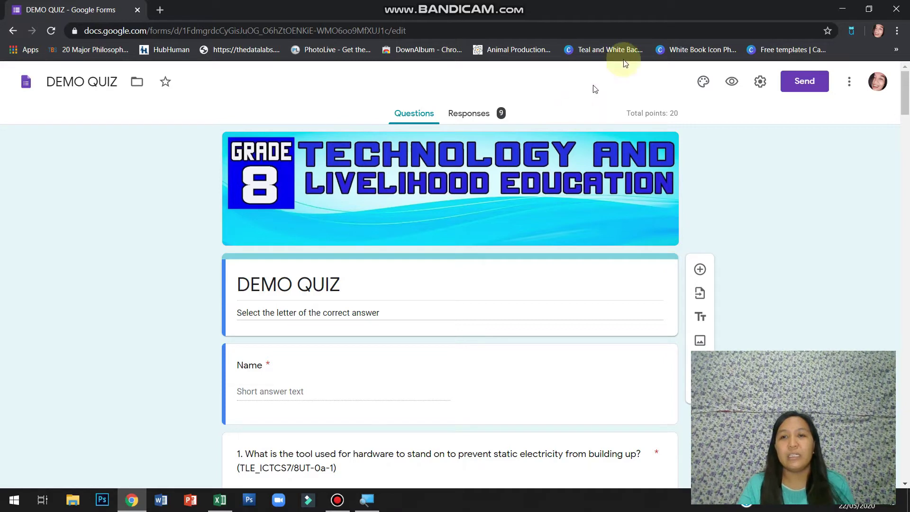
{"action": "left_click", "coordinate": [704, 83]}
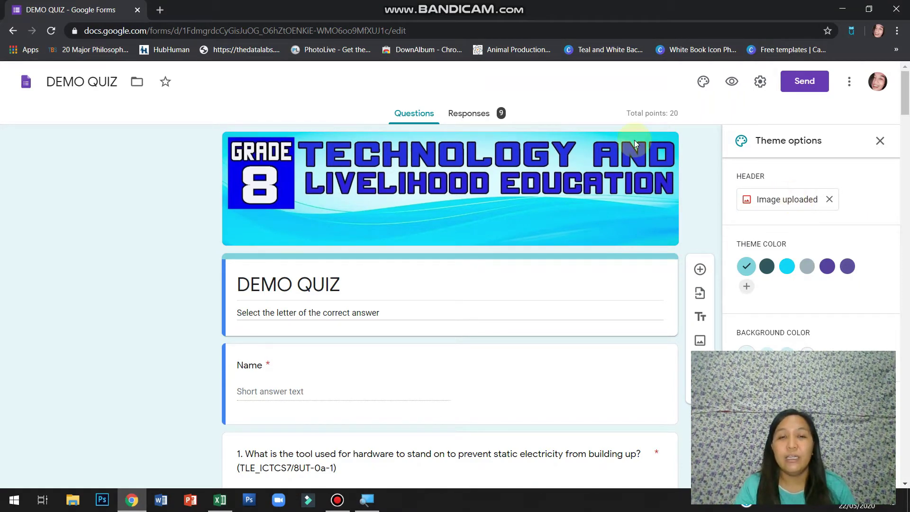
Show the quiz's responses and turn accepting responses off and on again.
{"action": "left_click", "coordinate": [465, 119]}
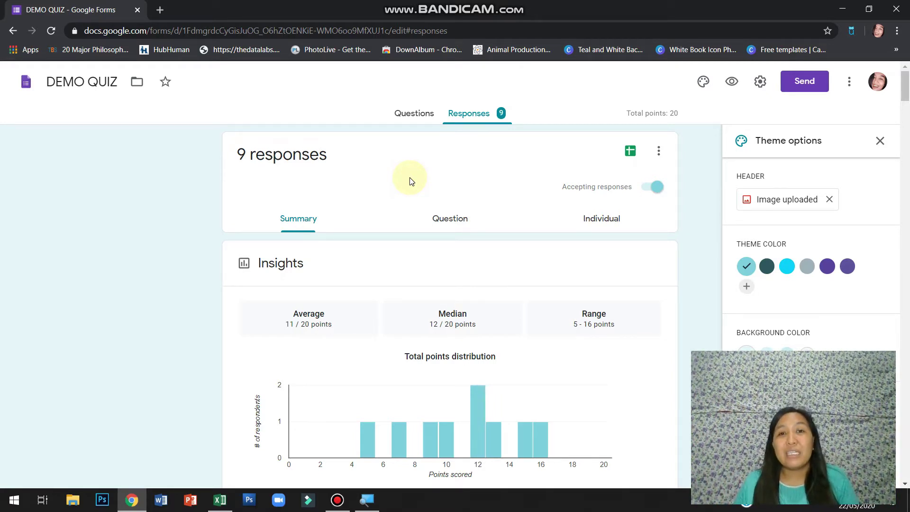
{"action": "left_click", "coordinate": [649, 191]}
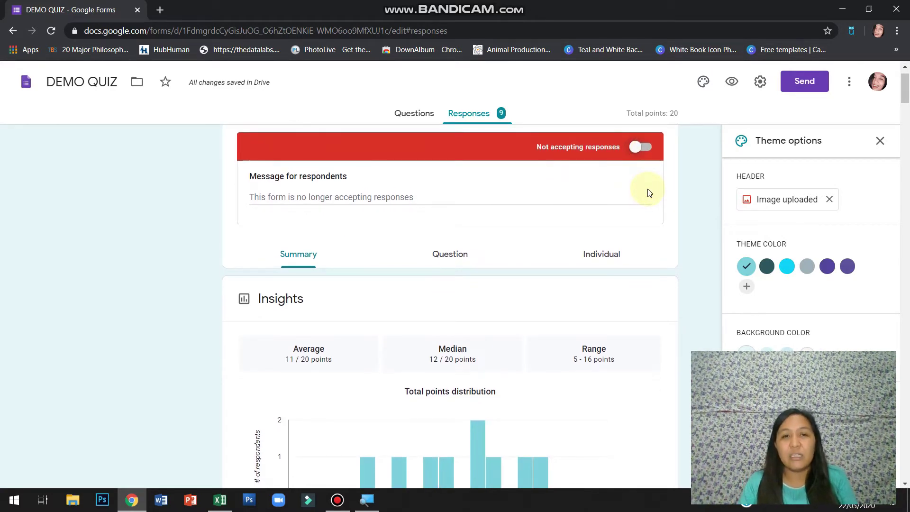
{"action": "left_click", "coordinate": [640, 147]}
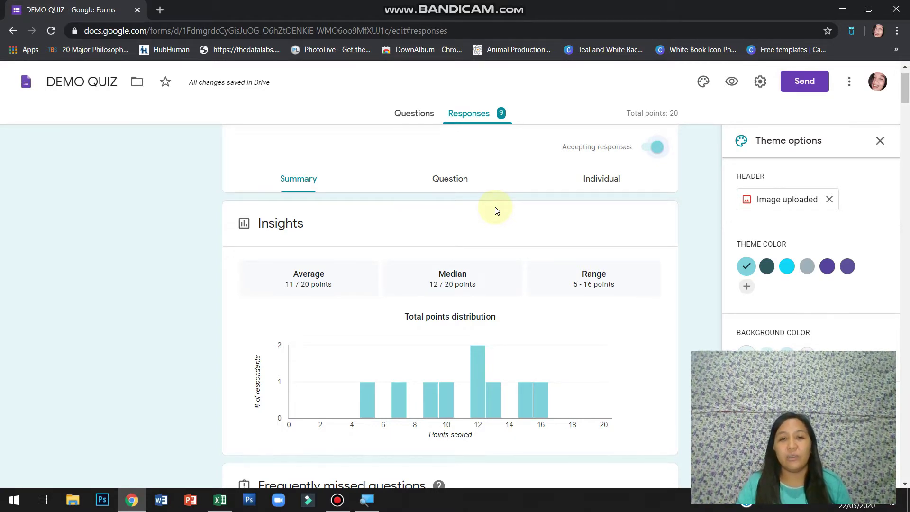
Examine the frequently missed questions and per-question answer charts in the response summary, and close the theme options.
{"action": "scroll", "coordinate": [497, 211], "scroll_direction": "down", "scroll_amount": 13}
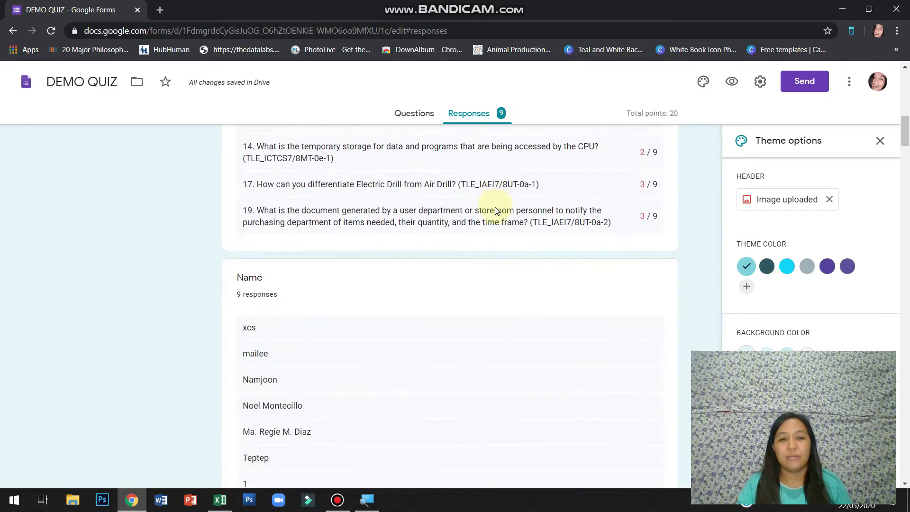
{"action": "scroll", "coordinate": [497, 210], "scroll_direction": "down", "scroll_amount": 15}
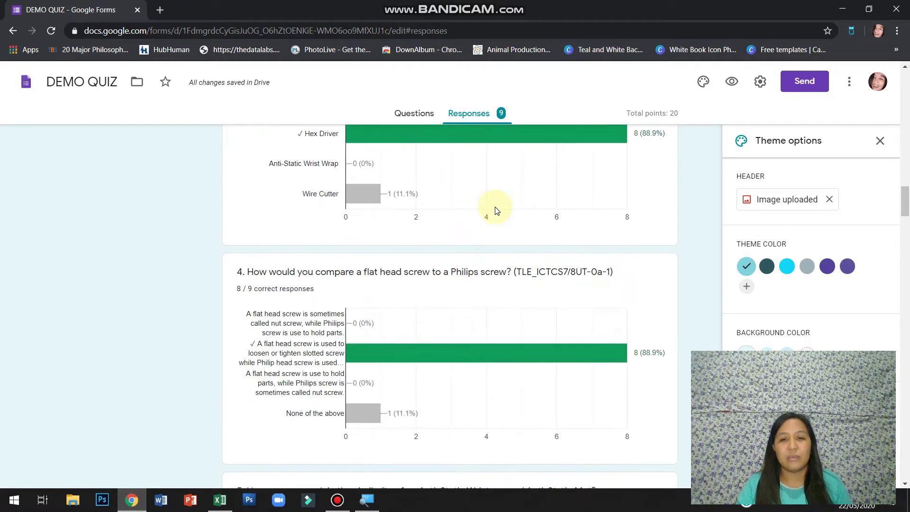
{"action": "scroll", "coordinate": [496, 210], "scroll_direction": "down", "scroll_amount": 20}
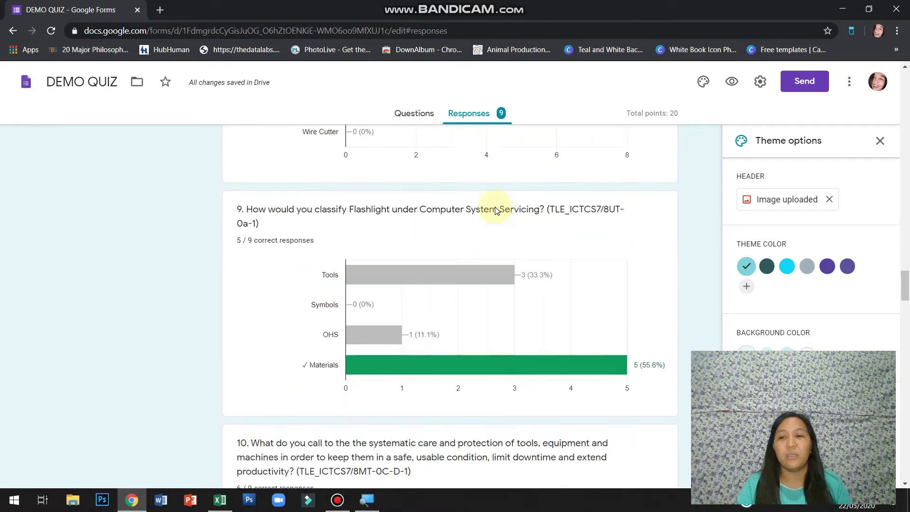
{"action": "scroll", "coordinate": [497, 210], "scroll_direction": "down", "scroll_amount": 10}
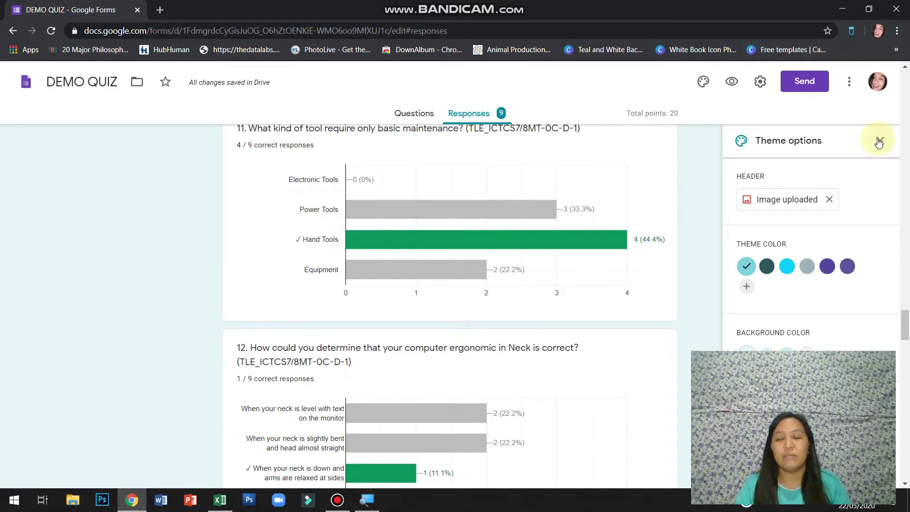
{"action": "left_click", "coordinate": [879, 140]}
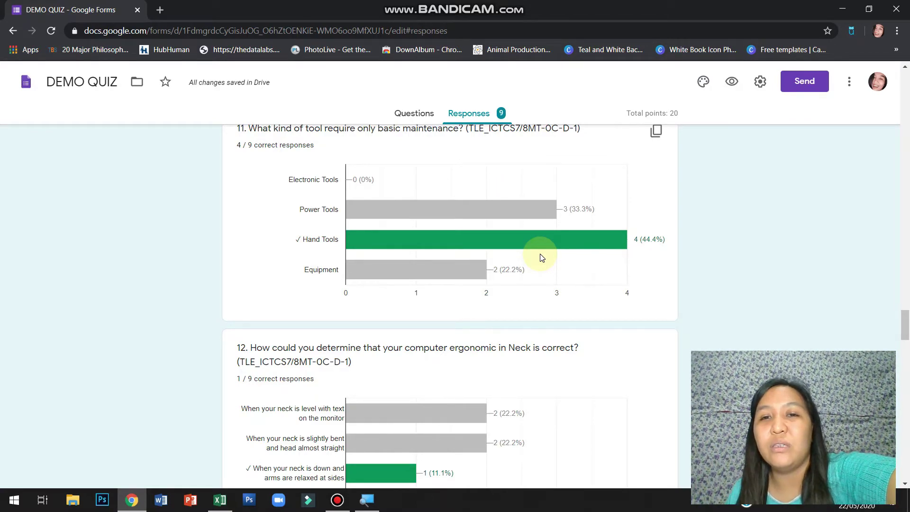
{"action": "scroll", "coordinate": [542, 258], "scroll_direction": "down", "scroll_amount": 5}
{"action": "scroll", "coordinate": [542, 258], "scroll_direction": "up", "scroll_amount": 5}
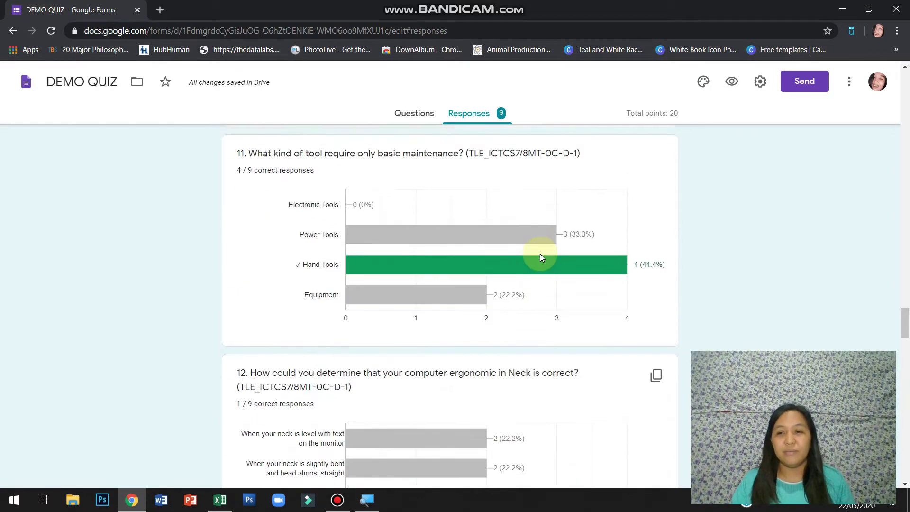
{"action": "scroll", "coordinate": [542, 257], "scroll_direction": "up", "scroll_amount": 8}
{"action": "scroll", "coordinate": [540, 256], "scroll_direction": "up", "scroll_amount": 12}
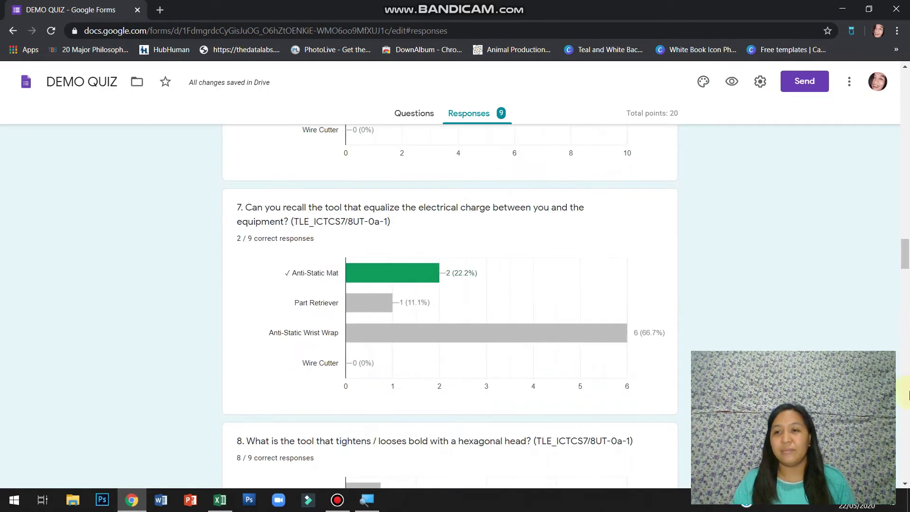
{"action": "left_click_drag", "start_coordinate": [907, 253], "coordinate": [908, 74]}
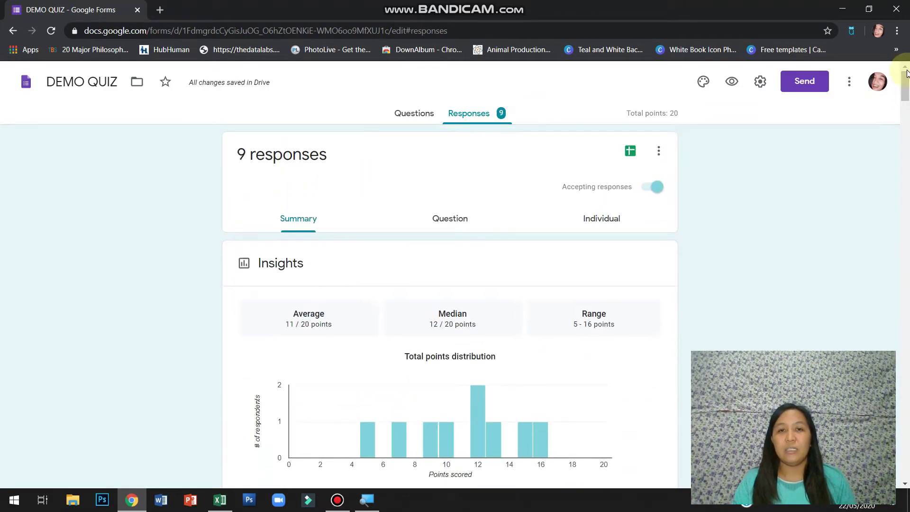
View the responses by question and look through the entries for the Name question.
{"action": "left_click", "coordinate": [440, 227]}
{"action": "scroll", "coordinate": [490, 246], "scroll_direction": "down", "scroll_amount": 12}
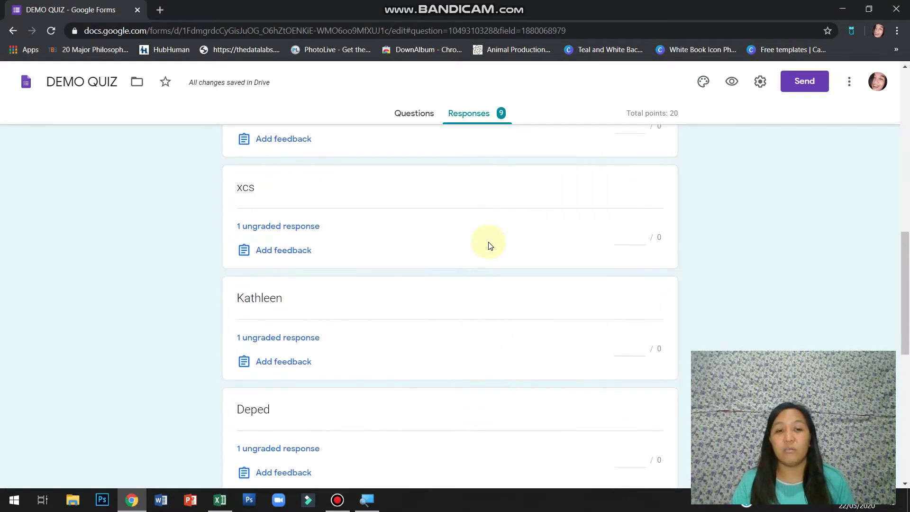
{"action": "scroll", "coordinate": [490, 245], "scroll_direction": "up", "scroll_amount": 10}
{"action": "scroll", "coordinate": [491, 245], "scroll_direction": "up", "scroll_amount": 2}
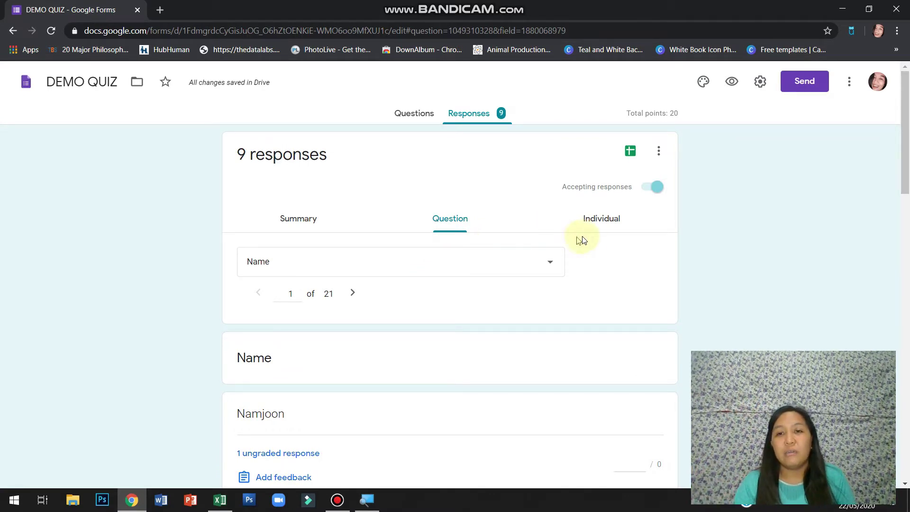
View the individual responses and check the first respondent's score and marked answers.
{"action": "left_click", "coordinate": [599, 230]}
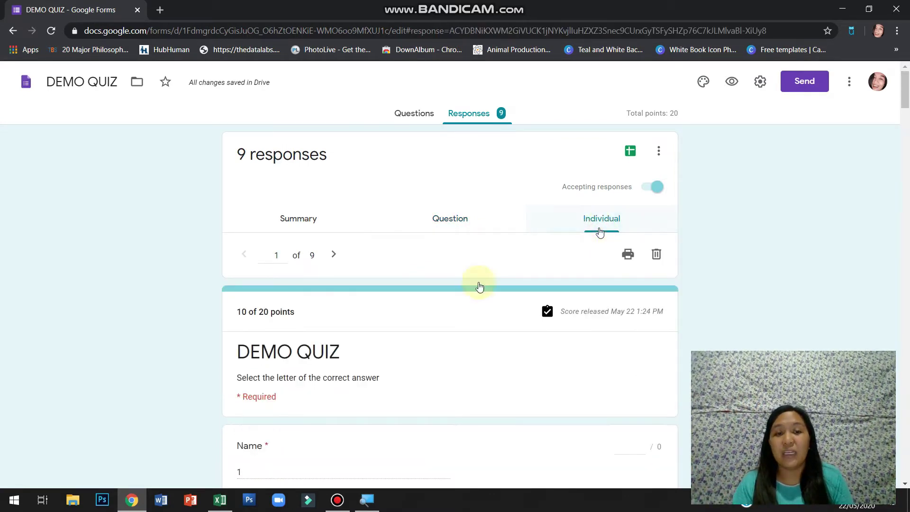
{"action": "scroll", "coordinate": [459, 291], "scroll_direction": "down", "scroll_amount": 5}
{"action": "scroll", "coordinate": [459, 294], "scroll_direction": "down", "scroll_amount": 1}
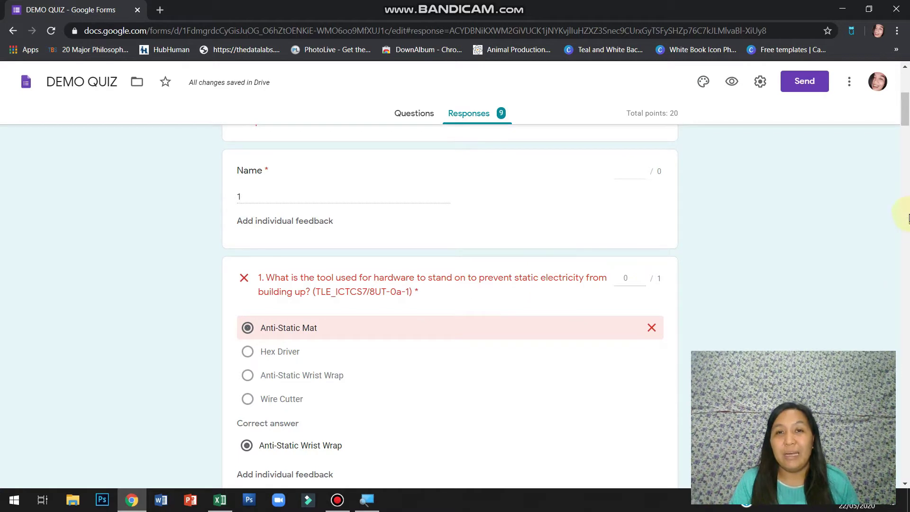
{"action": "left_click_drag", "start_coordinate": [905, 109], "coordinate": [906, 76]}
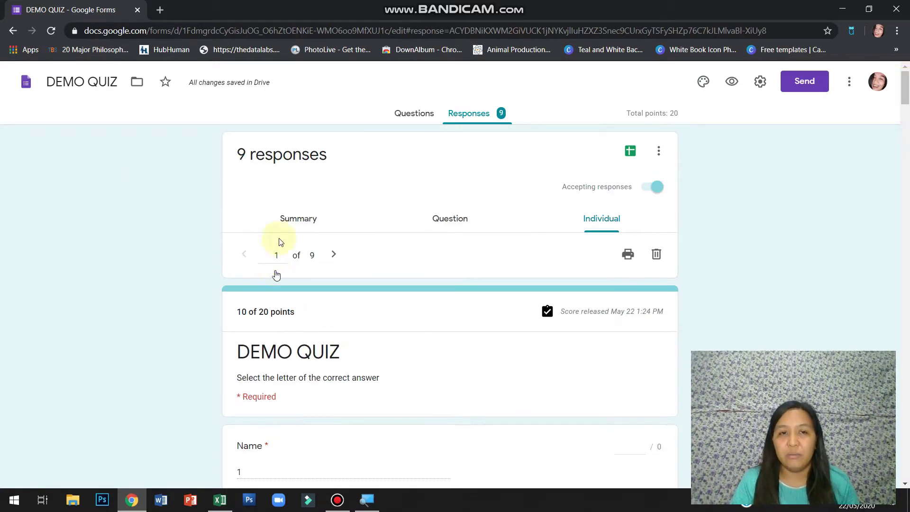
Return to the response summary and inspect the score bars in the total points distribution chart.
{"action": "left_click", "coordinate": [290, 221]}
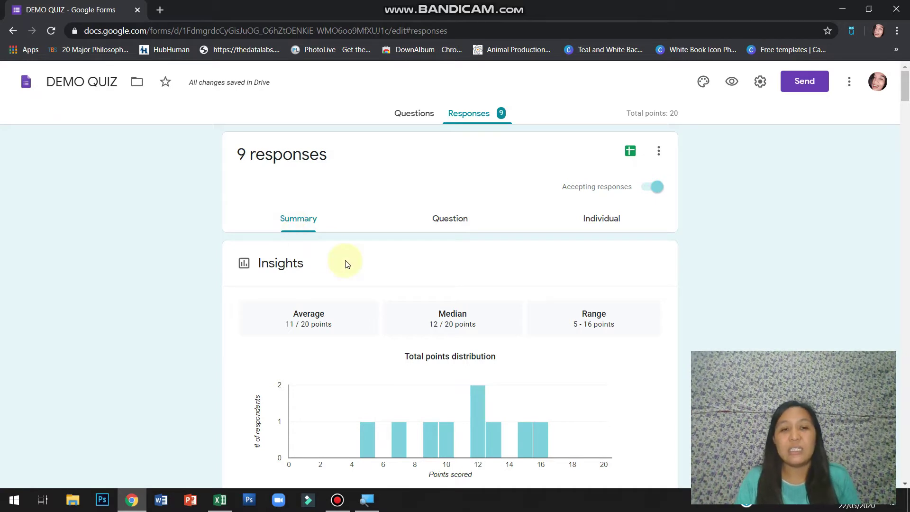
{"action": "scroll", "coordinate": [345, 265], "scroll_direction": "down", "scroll_amount": 1}
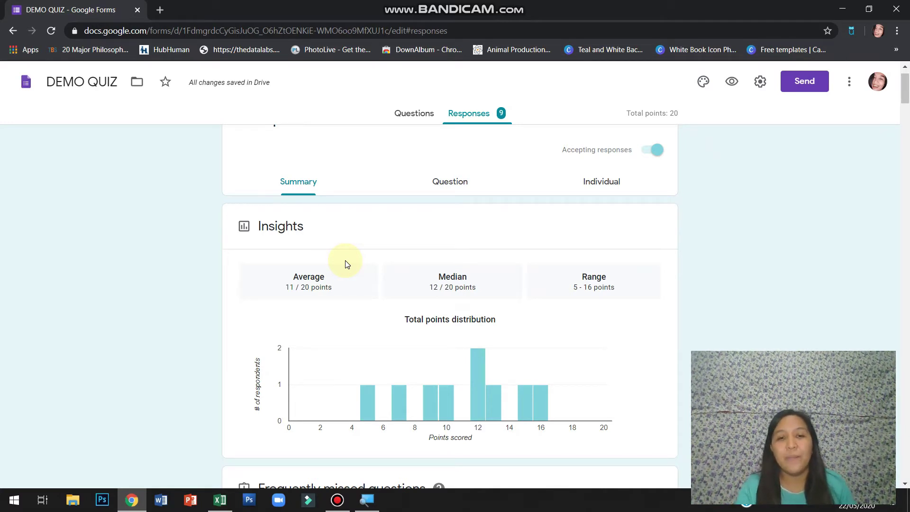
{"action": "mouse_move", "coordinate": [365, 397]}
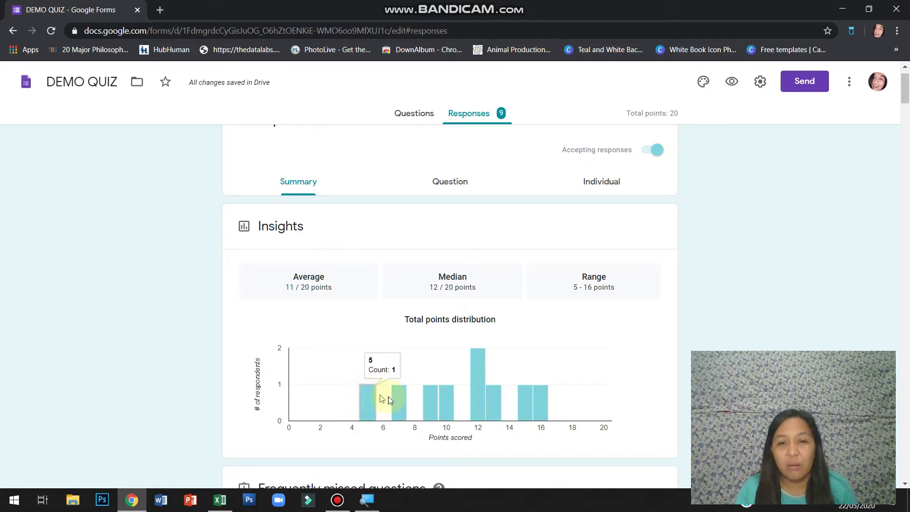
{"action": "mouse_move", "coordinate": [449, 402]}
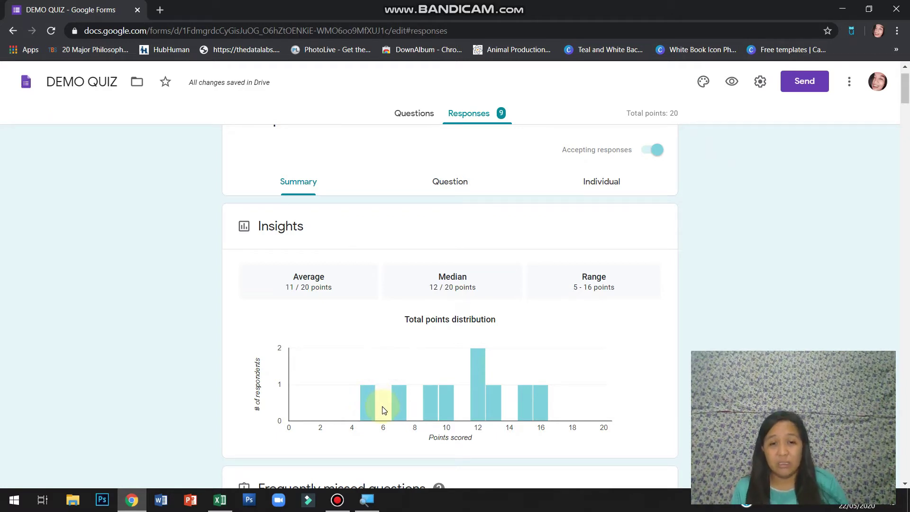
{"action": "mouse_move", "coordinate": [398, 405]}
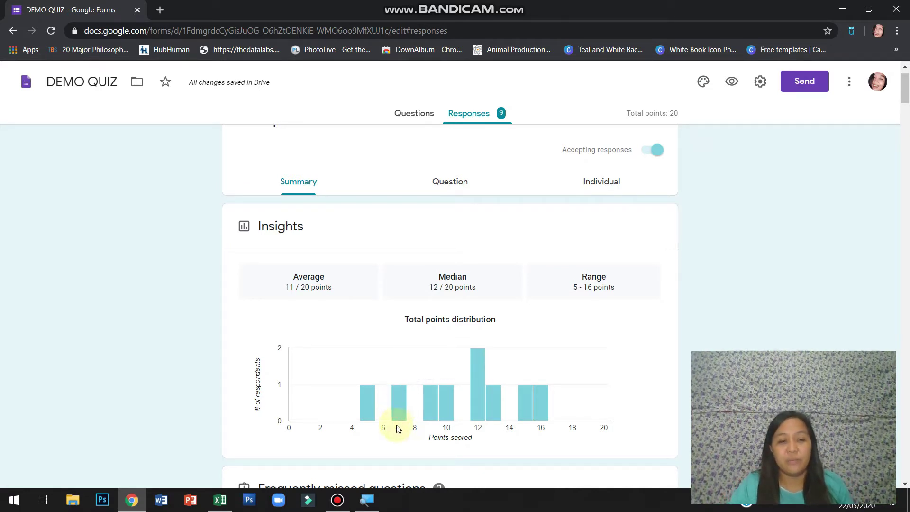
{"action": "key", "text": "ctrl+plus"}
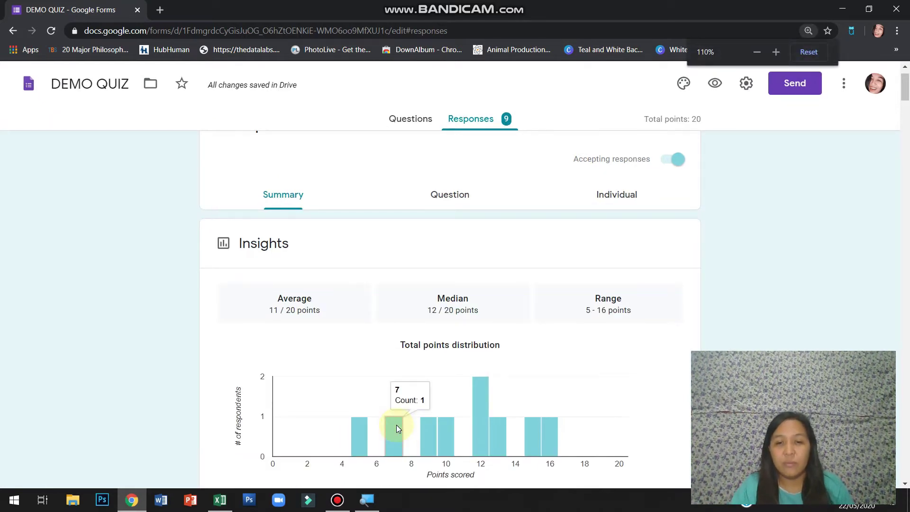
Enlarge the page and inspect the bars for scores 5, 7 and 12 in the total points distribution chart.
{"action": "scroll", "coordinate": [425, 403], "scroll_direction": "down", "scroll_amount": 2}
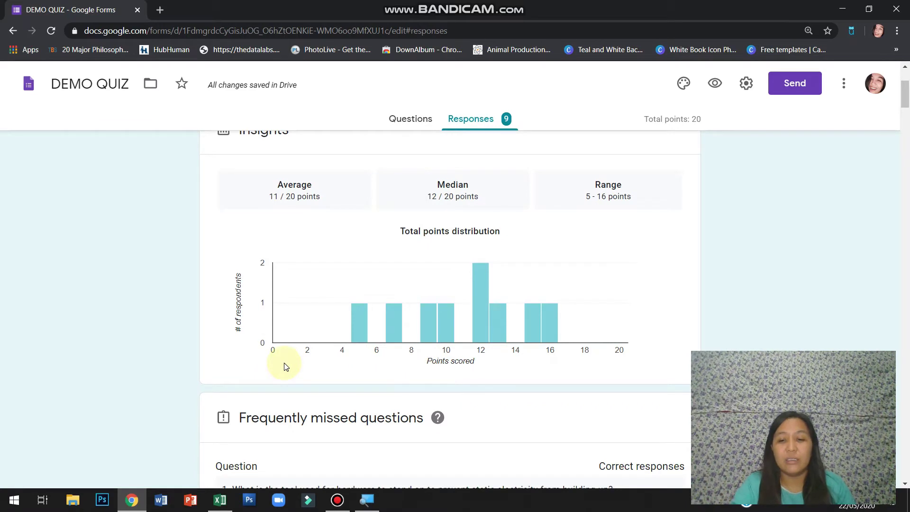
{"action": "key", "text": "ctrl+plus"}
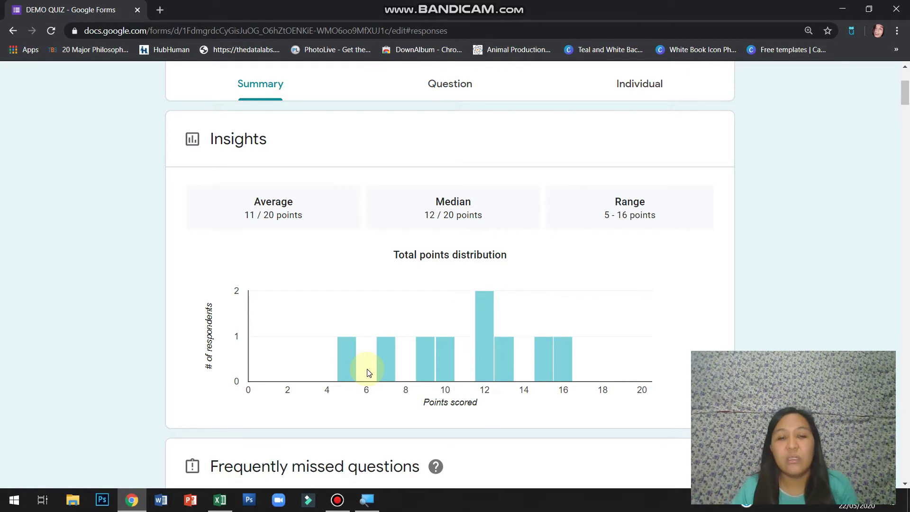
{"action": "mouse_move", "coordinate": [355, 372]}
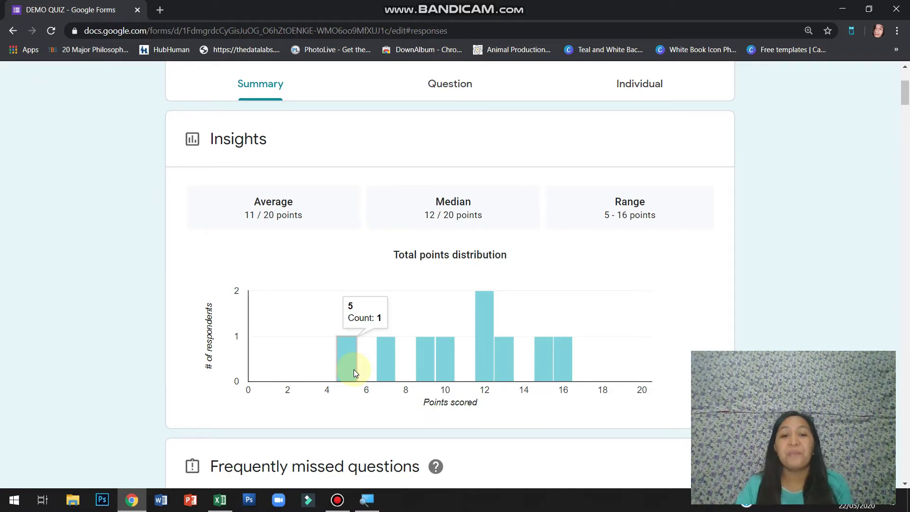
{"action": "mouse_move", "coordinate": [389, 375]}
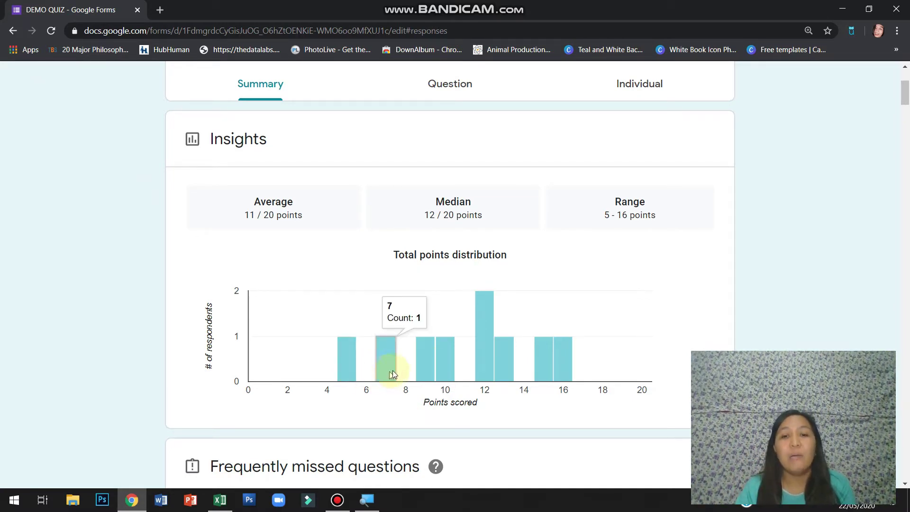
{"action": "mouse_move", "coordinate": [482, 369]}
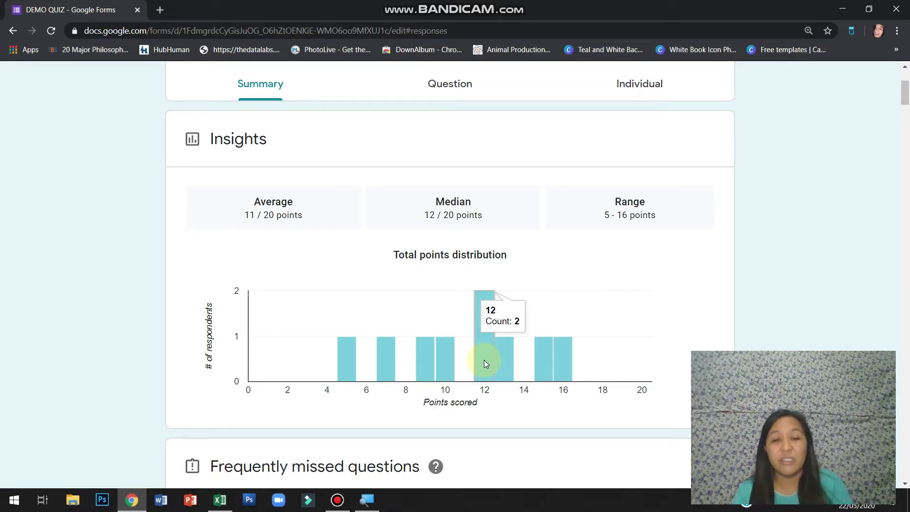
Switch to the Excel workbook to check the sorted-out list of quiz scores, and return to the form's response summary in Chrome.
{"action": "left_click", "coordinate": [221, 500]}
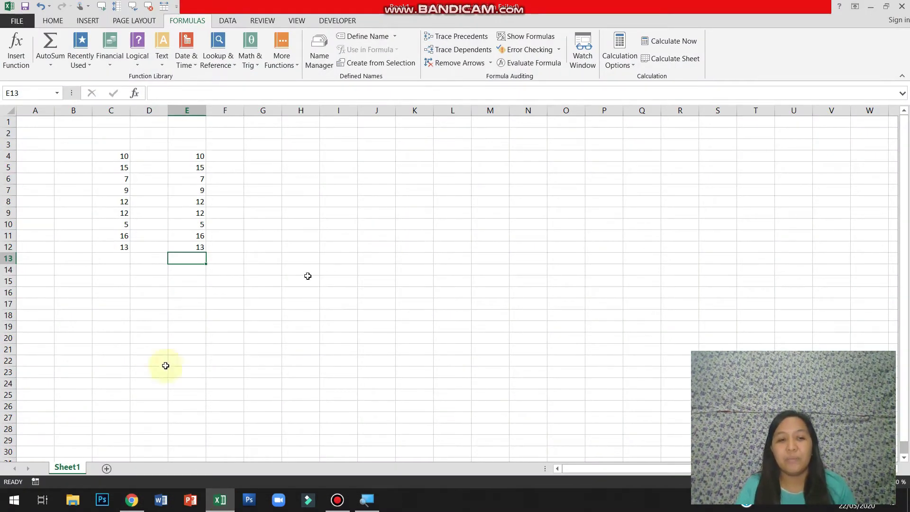
{"action": "left_click", "coordinate": [132, 500]}
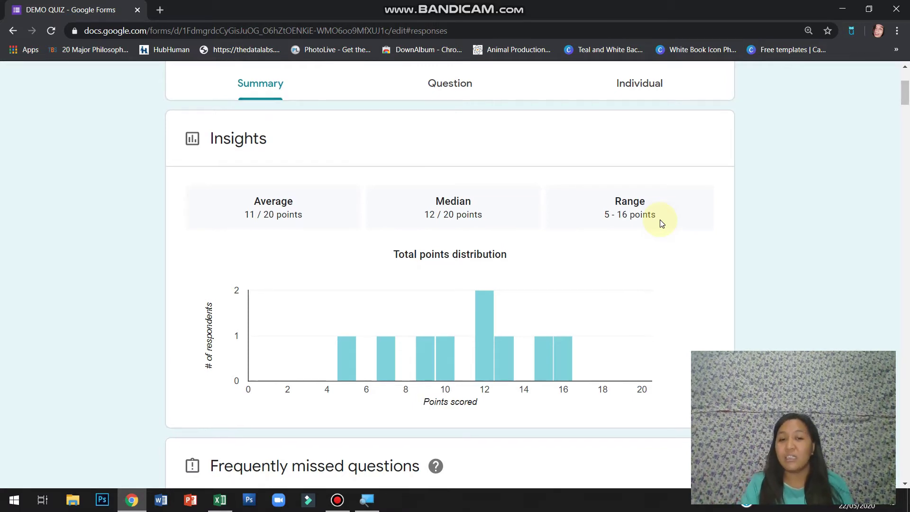
Examine the frequently missed questions and their numbers of correct responses in the response summary.
{"action": "scroll", "coordinate": [663, 223], "scroll_direction": "down", "scroll_amount": 5}
{"action": "scroll", "coordinate": [662, 224], "scroll_direction": "down", "scroll_amount": 3}
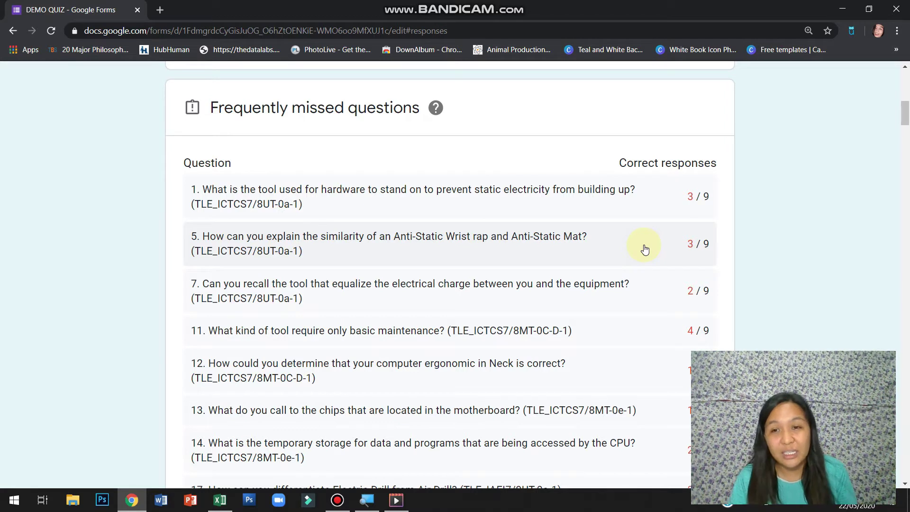
{"action": "scroll", "coordinate": [644, 249], "scroll_direction": "down", "scroll_amount": 1}
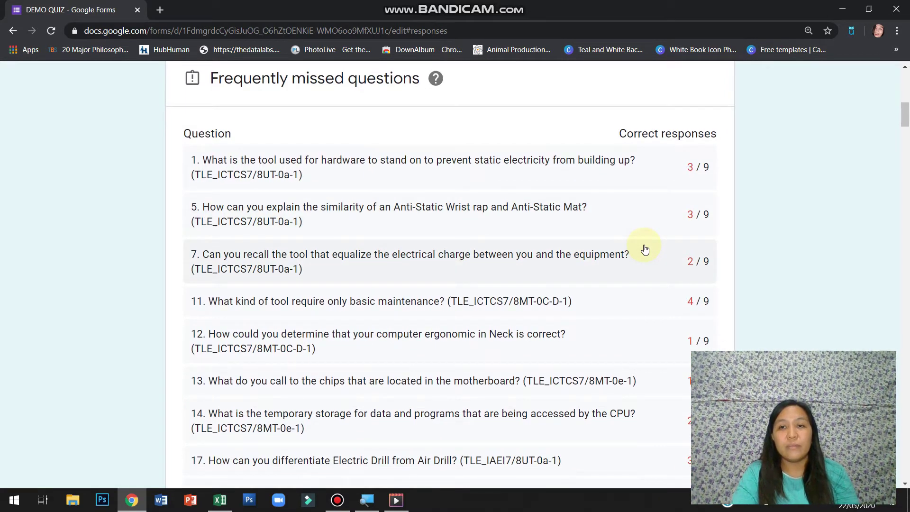
{"action": "scroll", "coordinate": [645, 249], "scroll_direction": "down", "scroll_amount": 4}
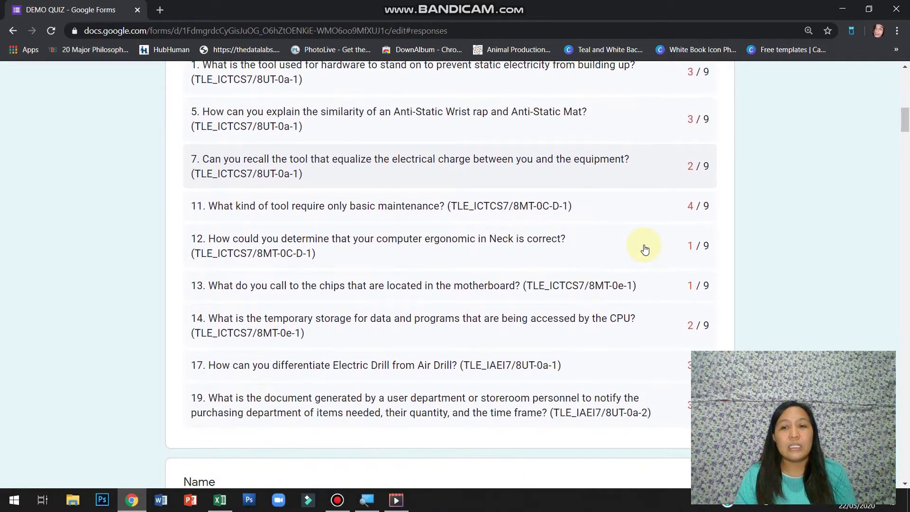
{"action": "scroll", "coordinate": [645, 249], "scroll_direction": "up", "scroll_amount": 1}
{"action": "scroll", "coordinate": [645, 249], "scroll_direction": "up", "scroll_amount": 3}
{"action": "scroll", "coordinate": [645, 249], "scroll_direction": "down", "scroll_amount": 2}
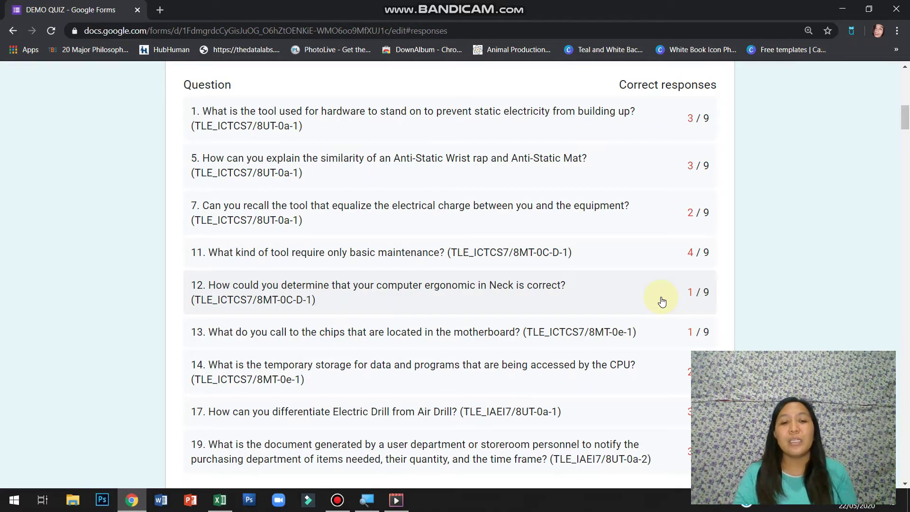
Look through the Name entries and examine question 1's answer chart, including the bar of the correct answer Anti-Static Wrist Wrap.
{"action": "scroll", "coordinate": [662, 302], "scroll_direction": "down", "scroll_amount": 8}
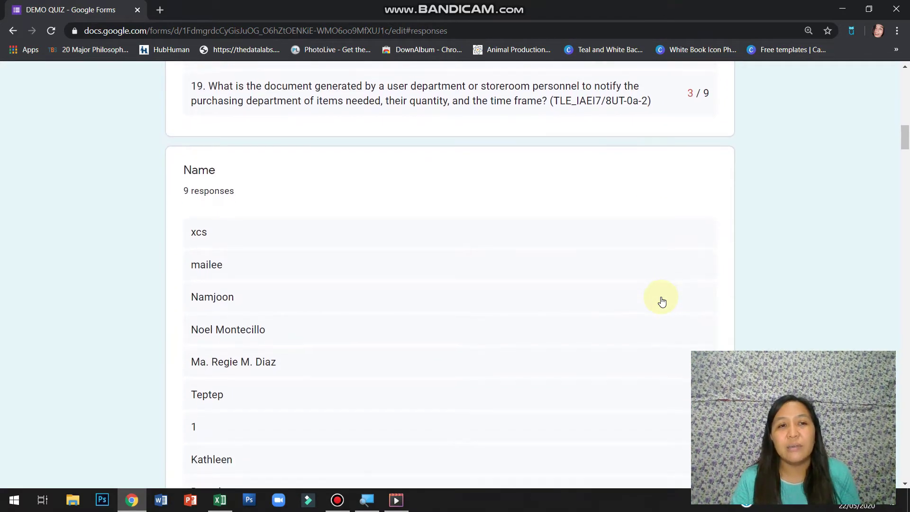
{"action": "scroll", "coordinate": [662, 301], "scroll_direction": "down", "scroll_amount": 2}
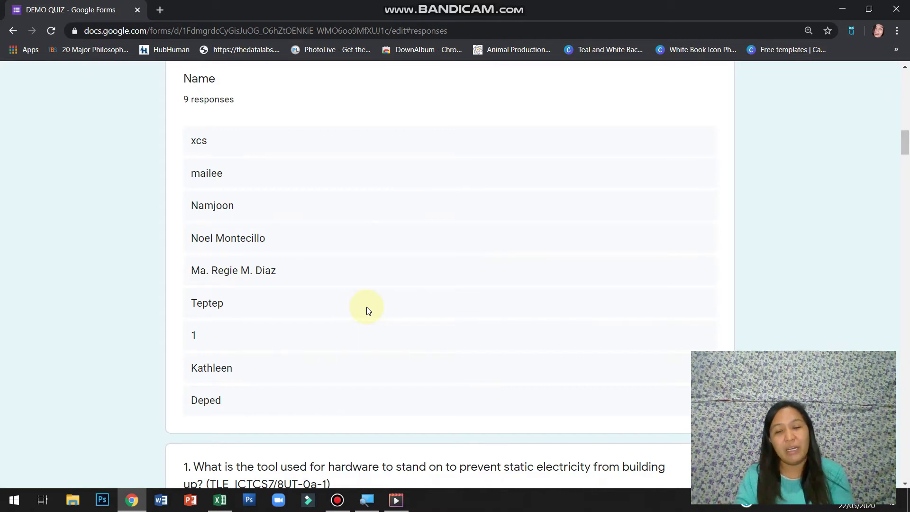
{"action": "scroll", "coordinate": [368, 311], "scroll_direction": "down", "scroll_amount": 5}
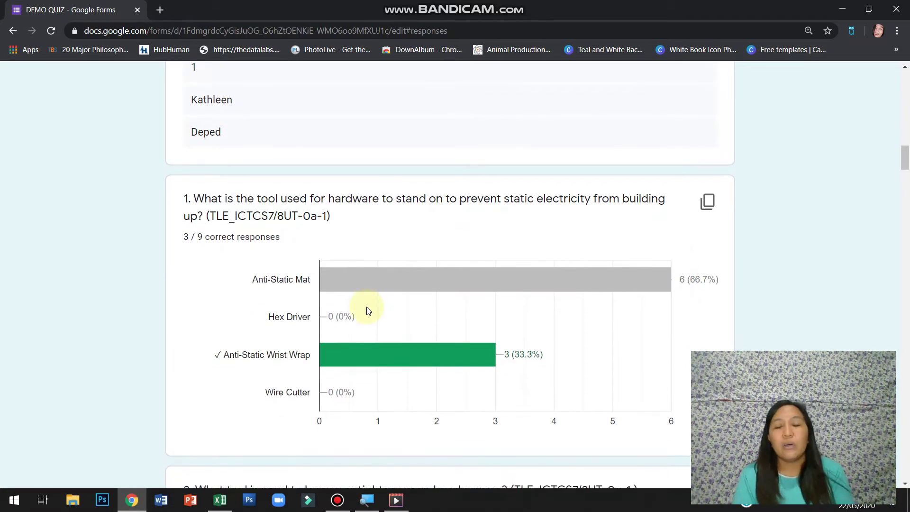
{"action": "scroll", "coordinate": [368, 311], "scroll_direction": "down", "scroll_amount": 2}
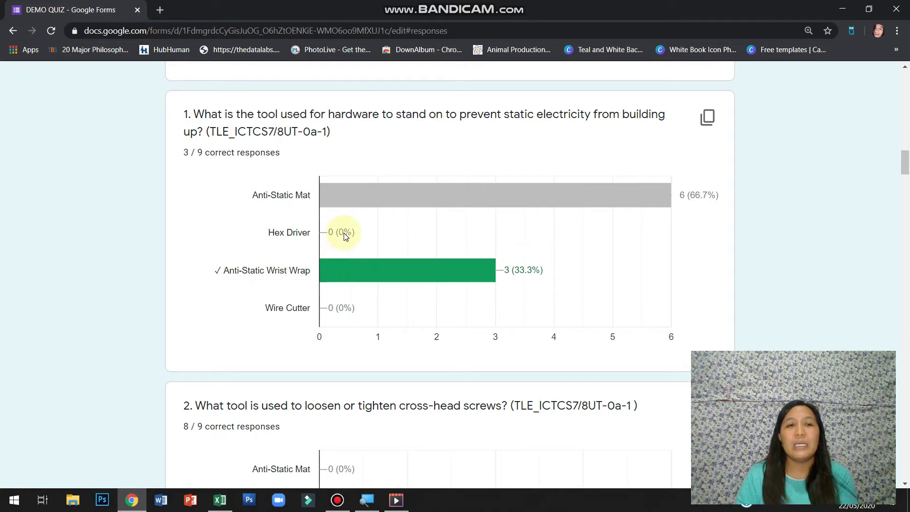
{"action": "scroll", "coordinate": [345, 235], "scroll_direction": "up", "scroll_amount": 1}
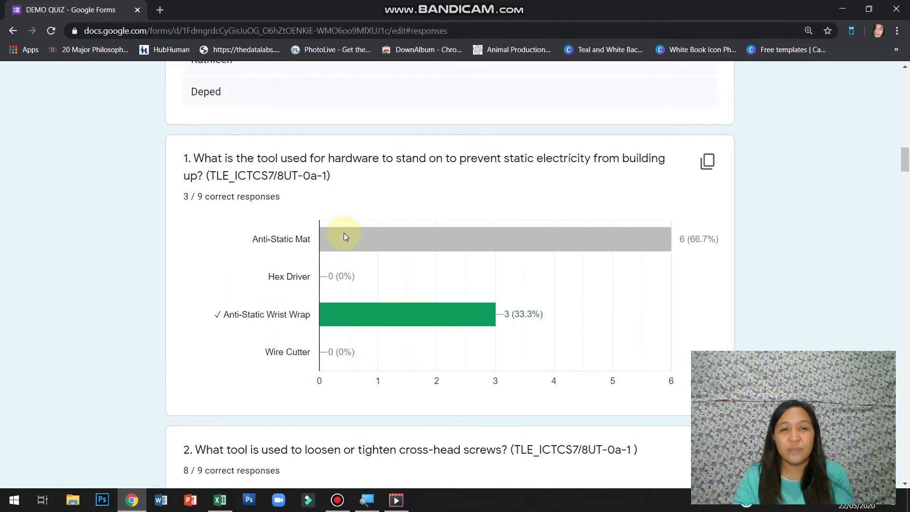
{"action": "scroll", "coordinate": [345, 236], "scroll_direction": "down", "scroll_amount": 1}
{"action": "scroll", "coordinate": [345, 236], "scroll_direction": "down", "scroll_amount": 1}
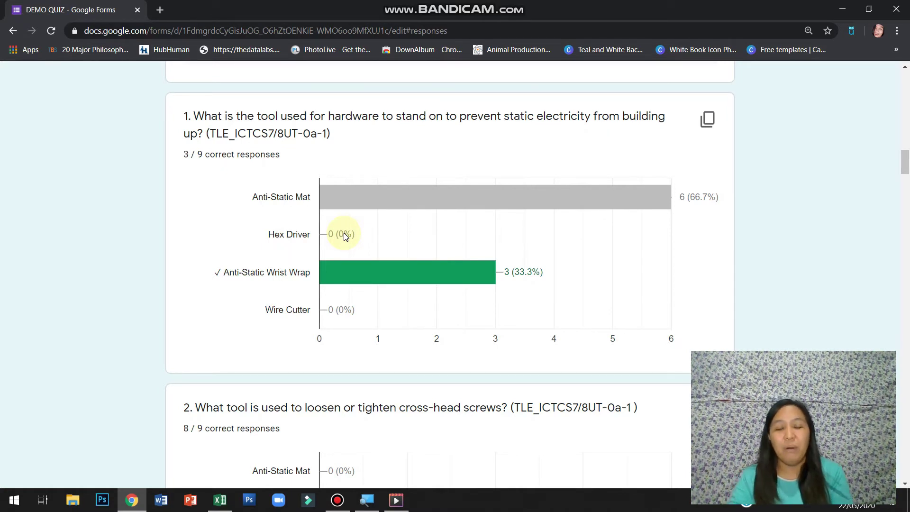
{"action": "mouse_move", "coordinate": [425, 209]}
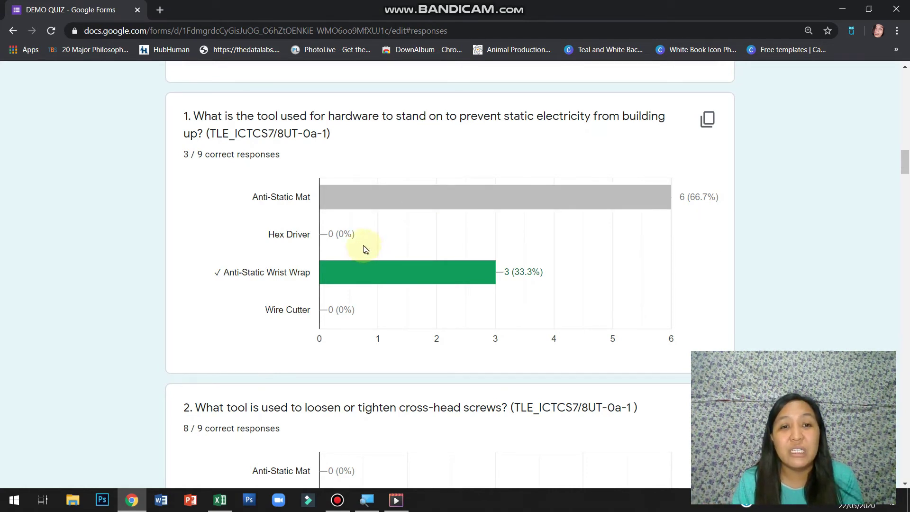
{"action": "mouse_move", "coordinate": [343, 288]}
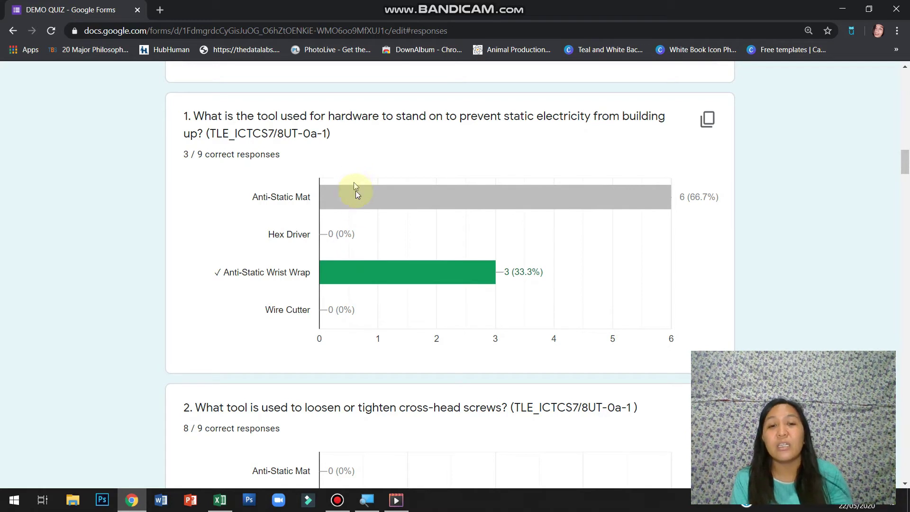
{"action": "mouse_move", "coordinate": [367, 281]}
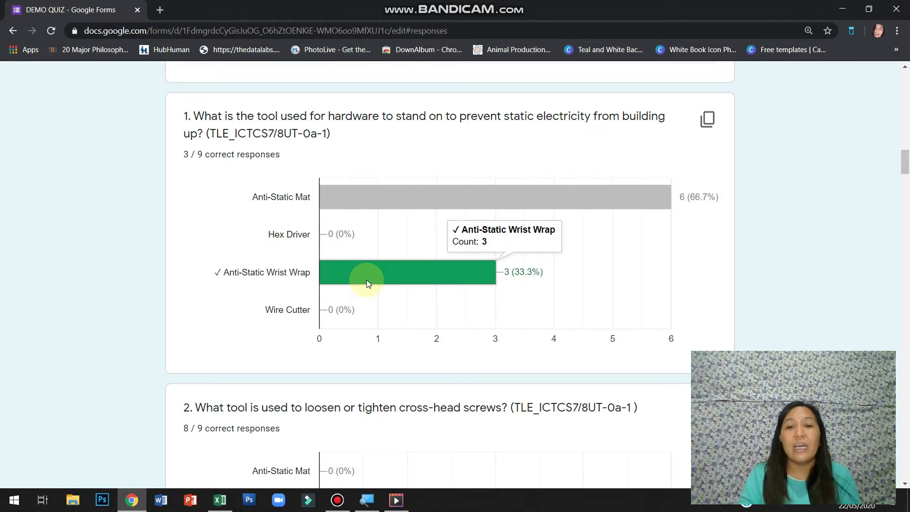
Review the answer charts of the remaining questions in the response summary, through to question 20.
{"action": "scroll", "coordinate": [366, 279], "scroll_direction": "down", "scroll_amount": 8}
{"action": "scroll", "coordinate": [366, 280], "scroll_direction": "down", "scroll_amount": 20}
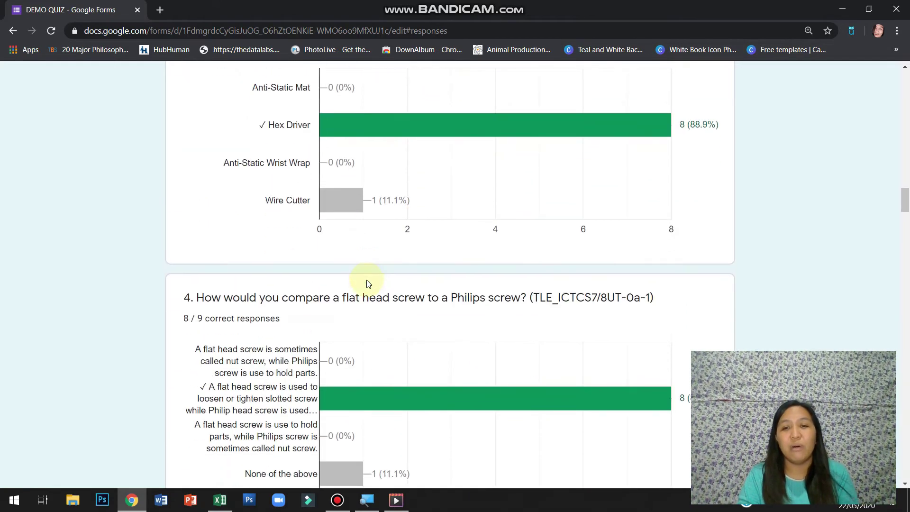
{"action": "scroll", "coordinate": [366, 280], "scroll_direction": "down", "scroll_amount": 6}
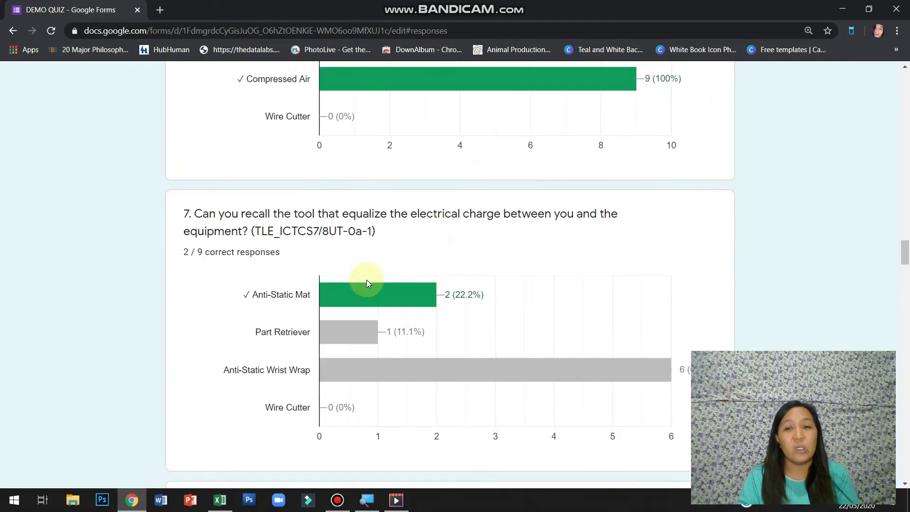
{"action": "scroll", "coordinate": [367, 283], "scroll_direction": "down", "scroll_amount": 2}
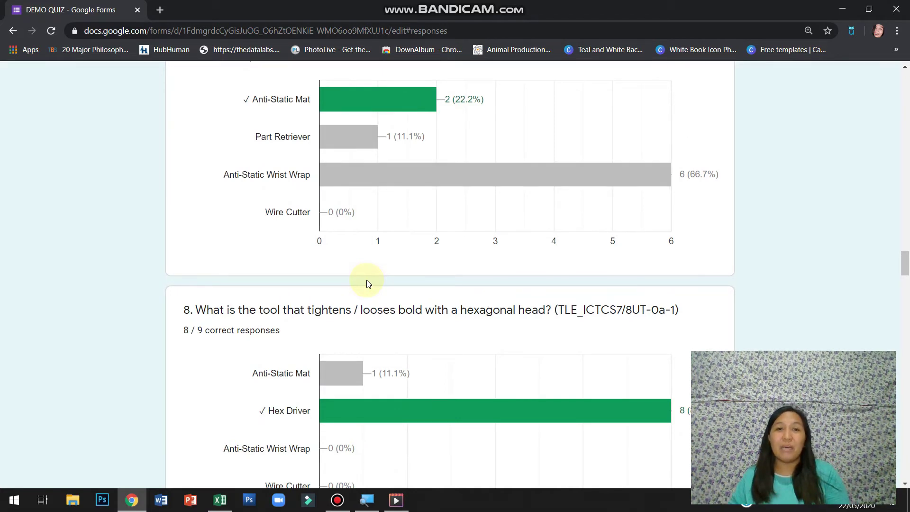
{"action": "scroll", "coordinate": [367, 284], "scroll_direction": "down", "scroll_amount": 15}
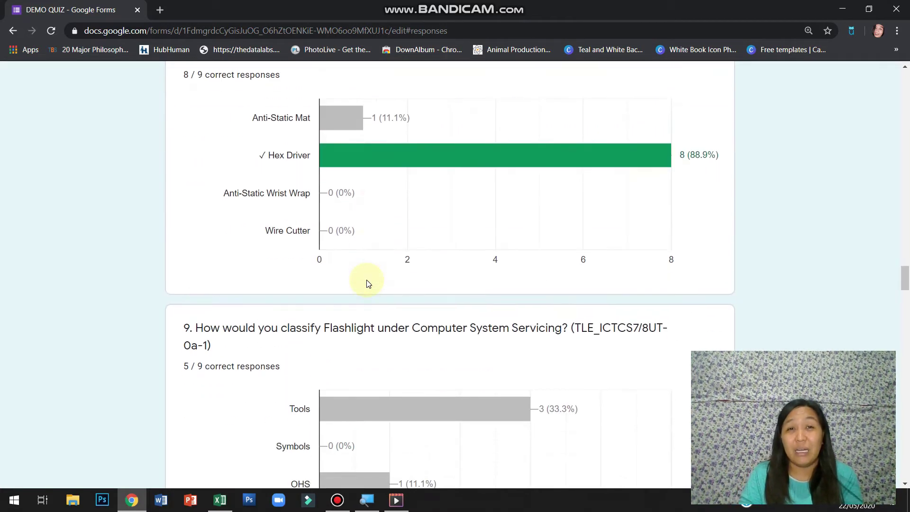
{"action": "scroll", "coordinate": [367, 282], "scroll_direction": "down", "scroll_amount": 20}
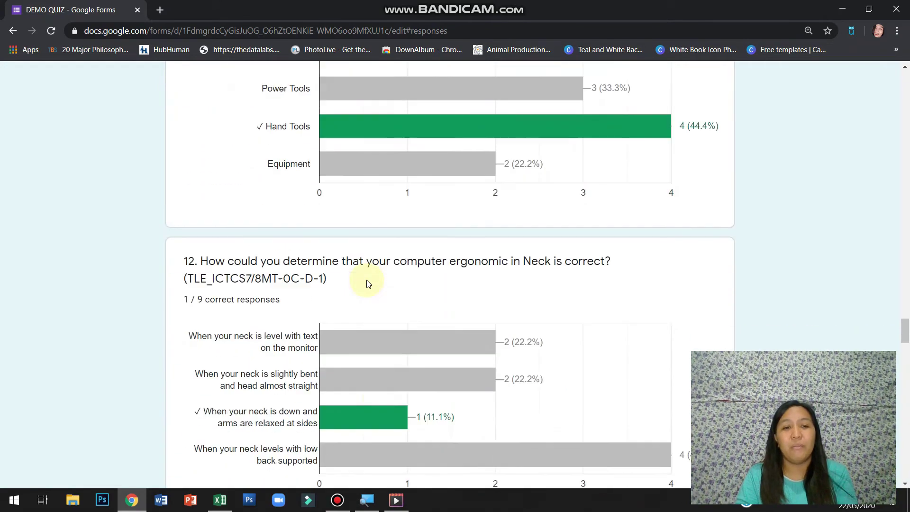
{"action": "scroll", "coordinate": [367, 283], "scroll_direction": "down", "scroll_amount": 20}
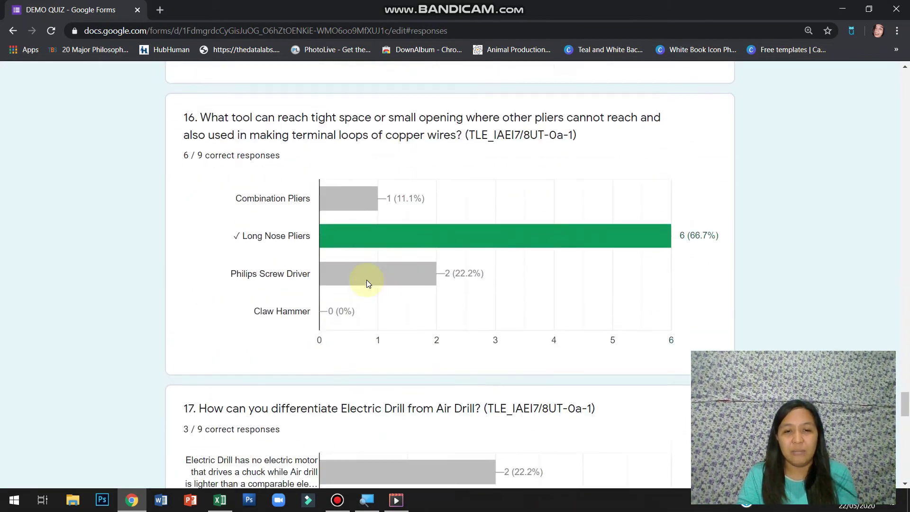
{"action": "scroll", "coordinate": [368, 283], "scroll_direction": "down", "scroll_amount": 14}
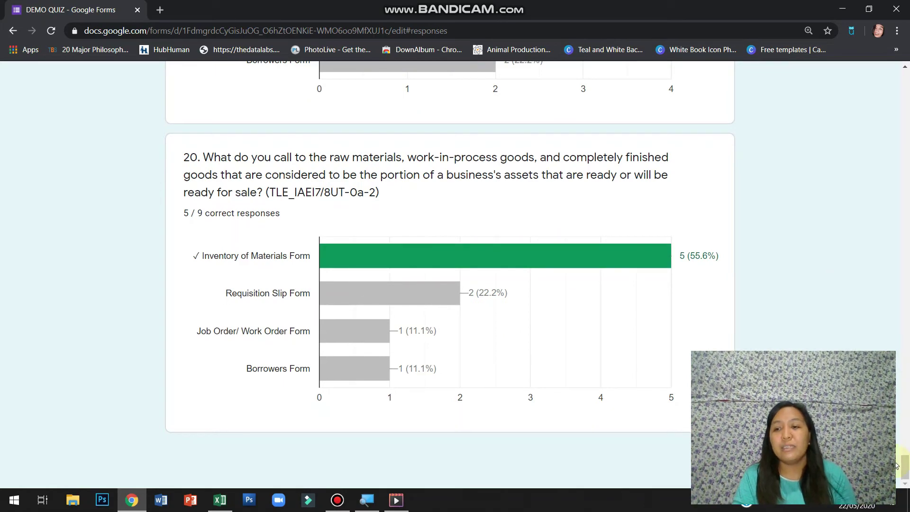
View the responses by question, choose question 1 about the tool that prevents static electricity, and review its grouped answers.
{"action": "left_click_drag", "start_coordinate": [906, 460], "coordinate": [906, 75]}
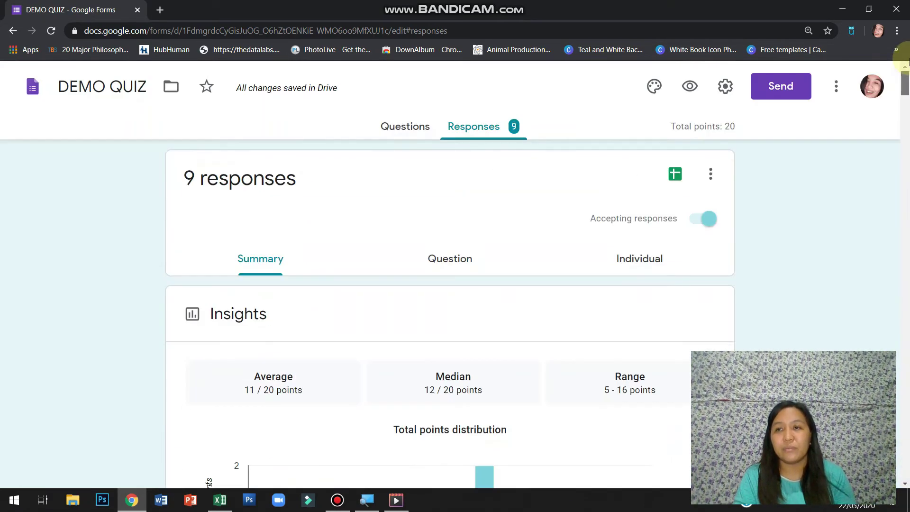
{"action": "left_click", "coordinate": [455, 260]}
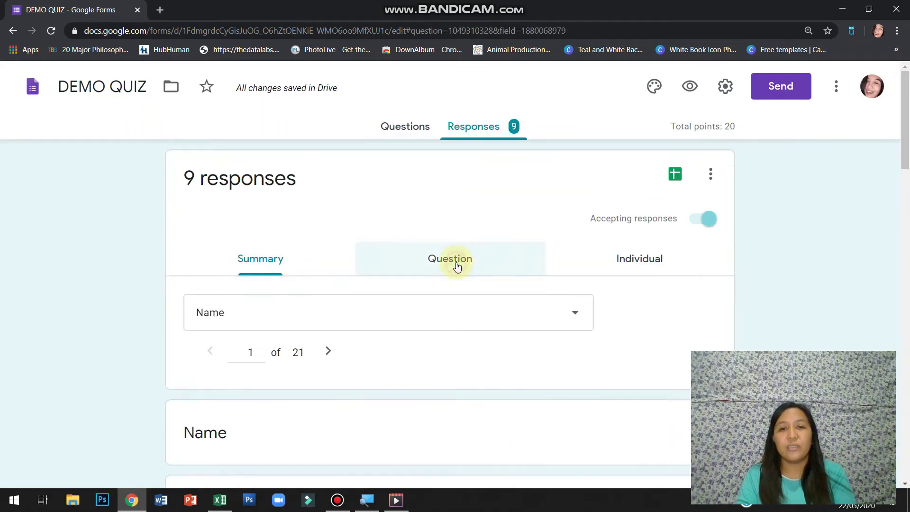
{"action": "scroll", "coordinate": [457, 267], "scroll_direction": "down", "scroll_amount": 1}
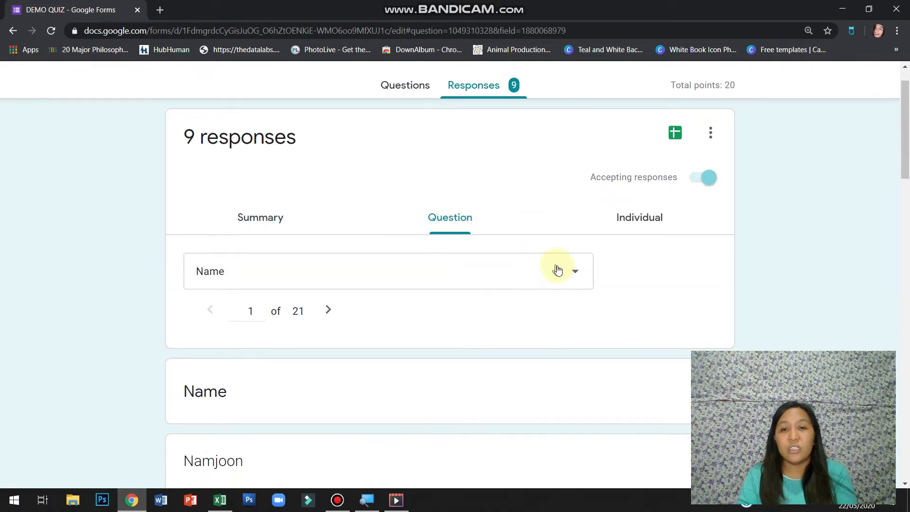
{"action": "left_click", "coordinate": [587, 284]}
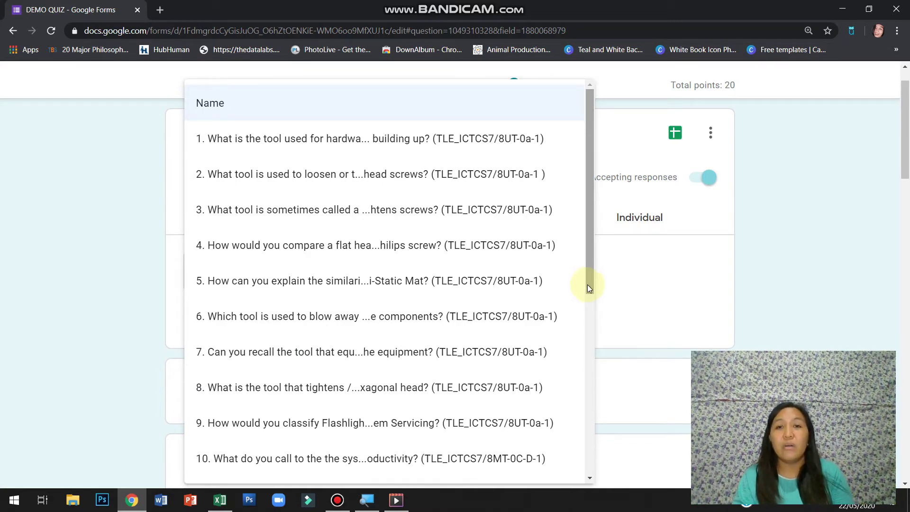
{"action": "left_click_drag", "start_coordinate": [588, 285], "coordinate": [583, 230]}
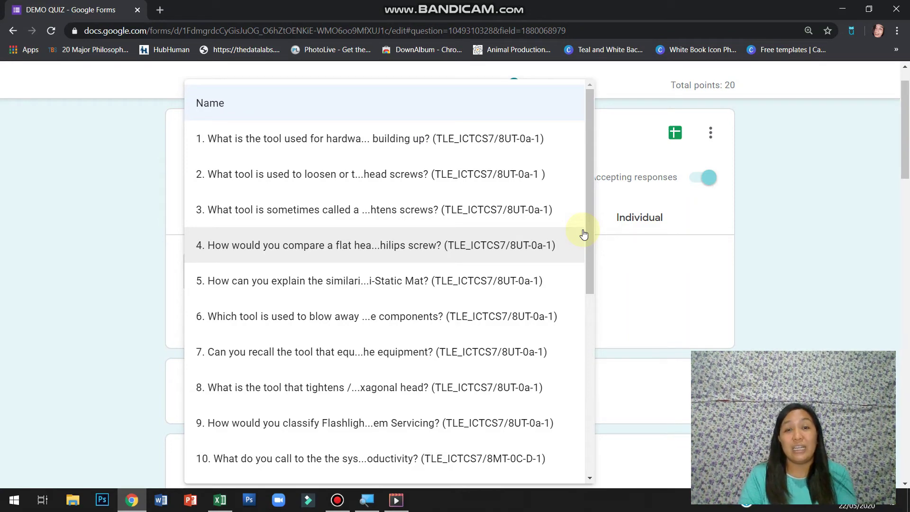
{"action": "left_click", "coordinate": [423, 152]}
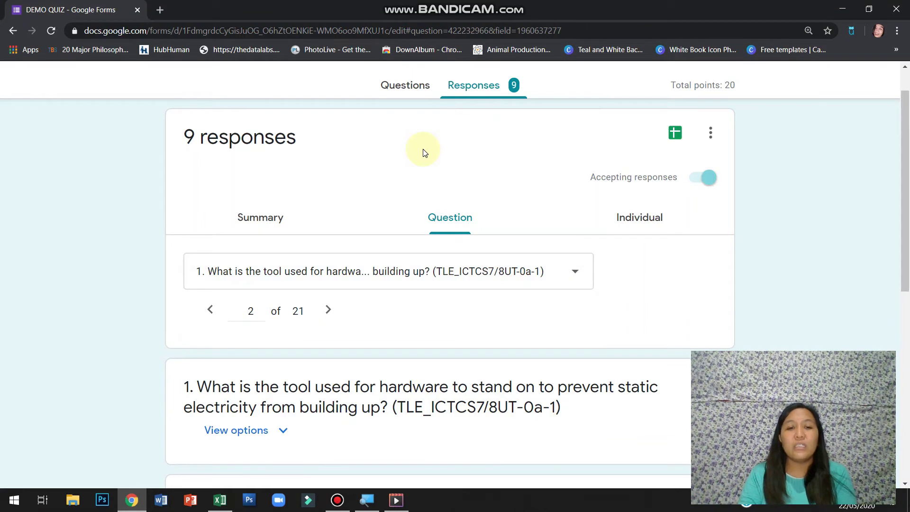
{"action": "scroll", "coordinate": [423, 152], "scroll_direction": "down", "scroll_amount": 3}
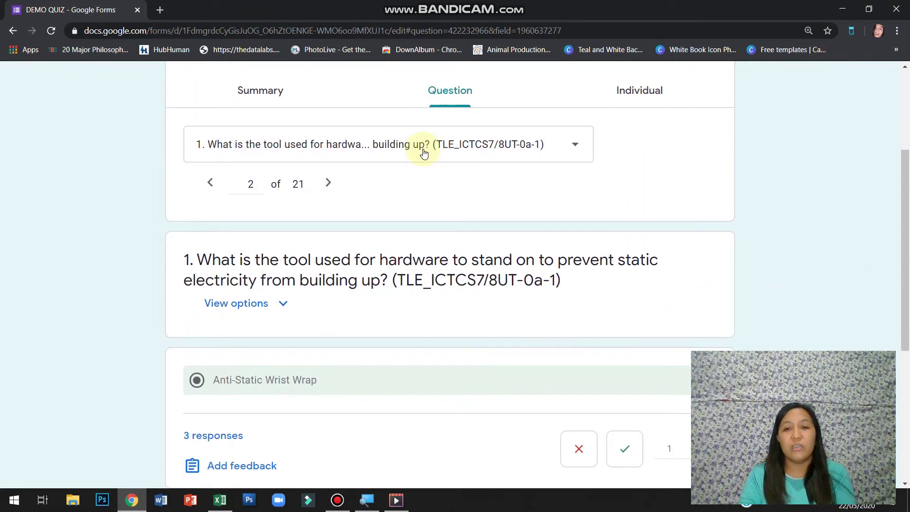
{"action": "scroll", "coordinate": [424, 152], "scroll_direction": "down", "scroll_amount": 1}
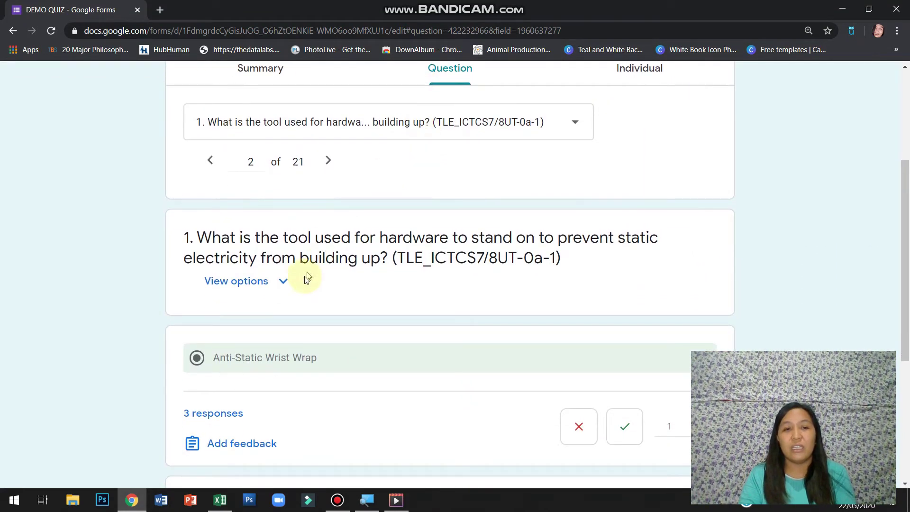
Show question 1's answer options, step back to the Name entries, and return to question 1 with its options shown again.
{"action": "left_click", "coordinate": [289, 286]}
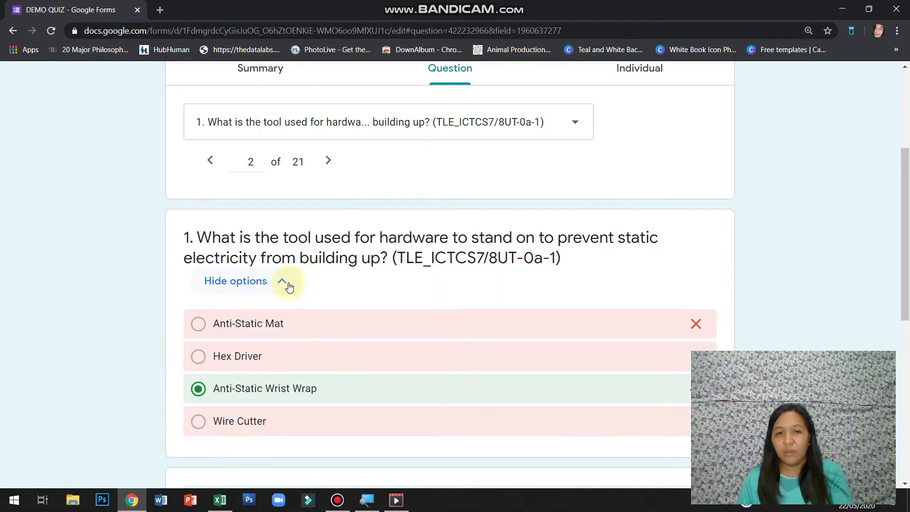
{"action": "scroll", "coordinate": [288, 285], "scroll_direction": "down", "scroll_amount": 1}
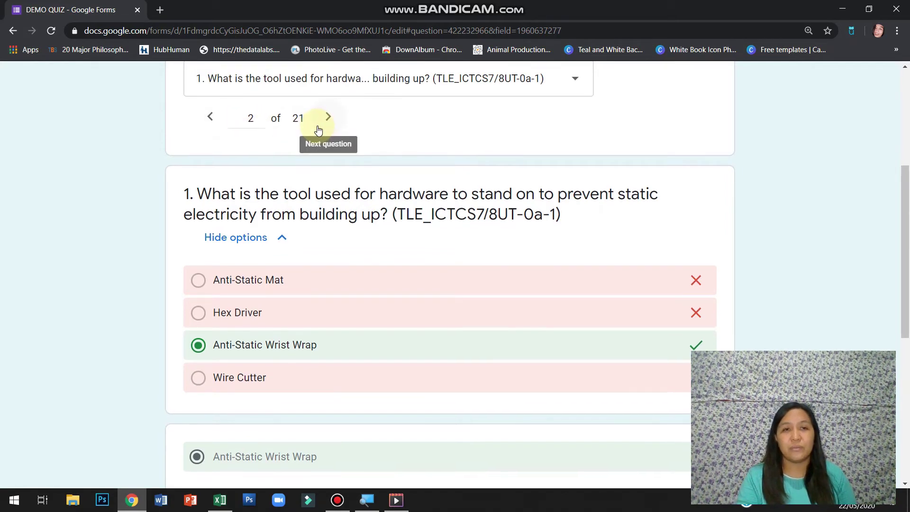
{"action": "left_click", "coordinate": [212, 120]}
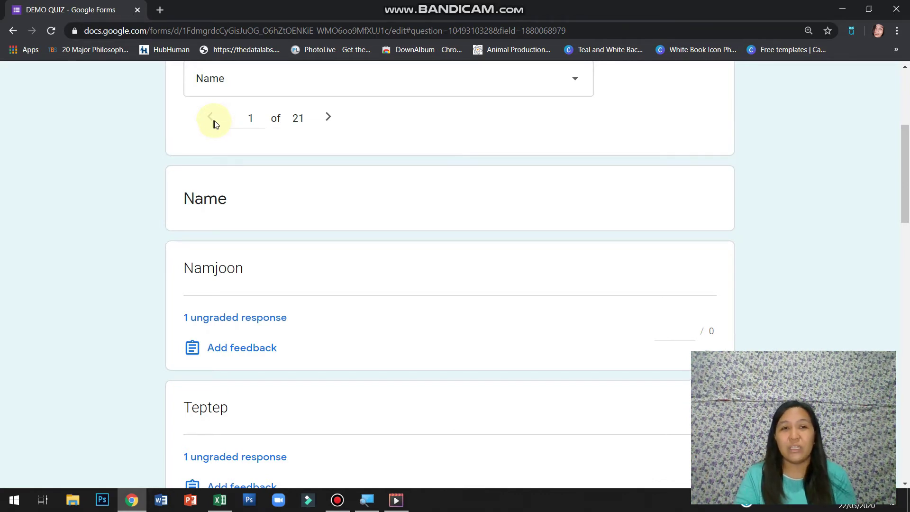
{"action": "left_click", "coordinate": [328, 119]}
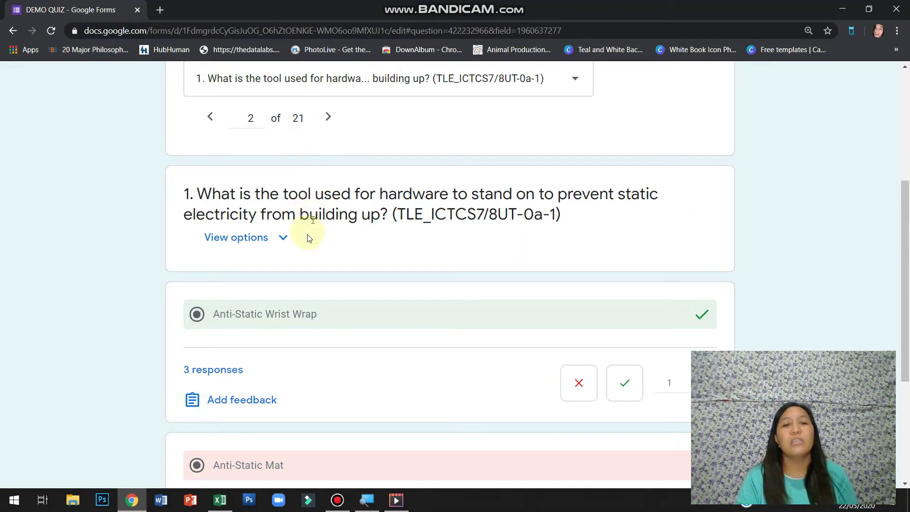
{"action": "left_click", "coordinate": [283, 238]}
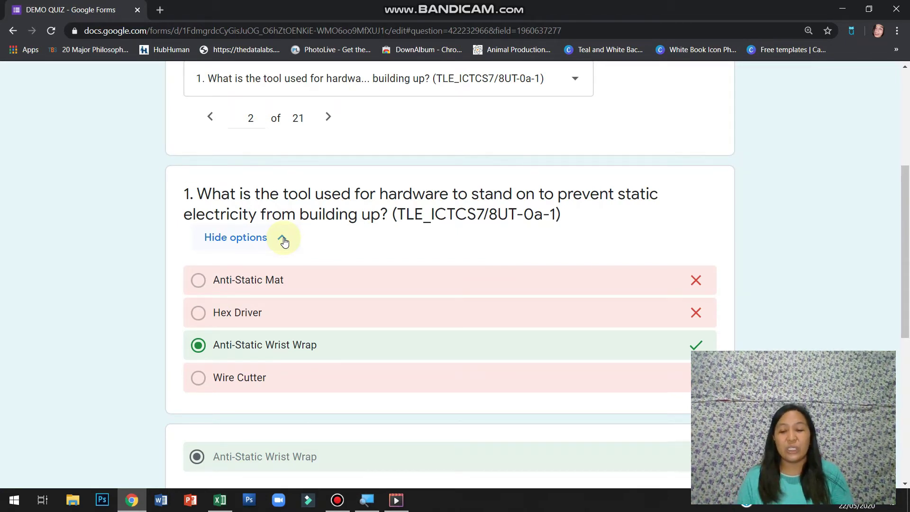
Review question 1's grouped answers and list which responses chose the correct answer, Anti-Static Wrist Wrap.
{"action": "scroll", "coordinate": [283, 241], "scroll_direction": "down", "scroll_amount": 7}
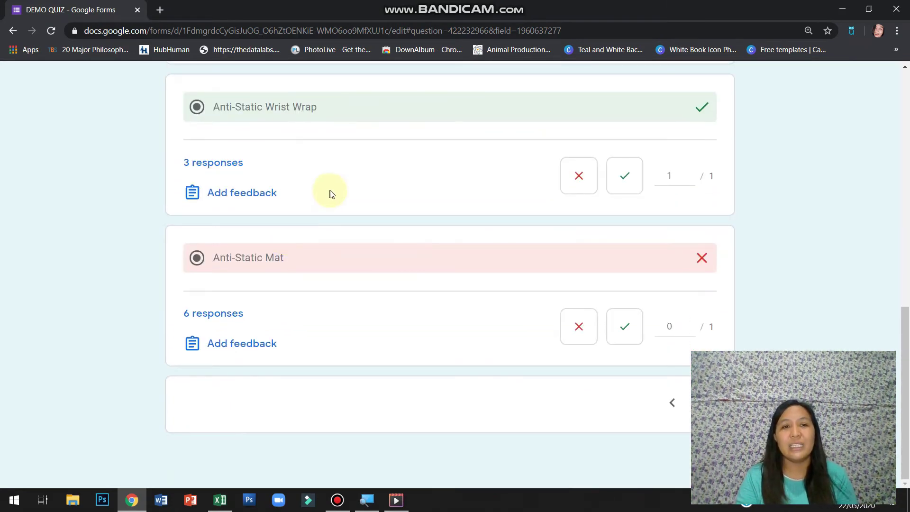
{"action": "scroll", "coordinate": [332, 194], "scroll_direction": "up", "scroll_amount": 1}
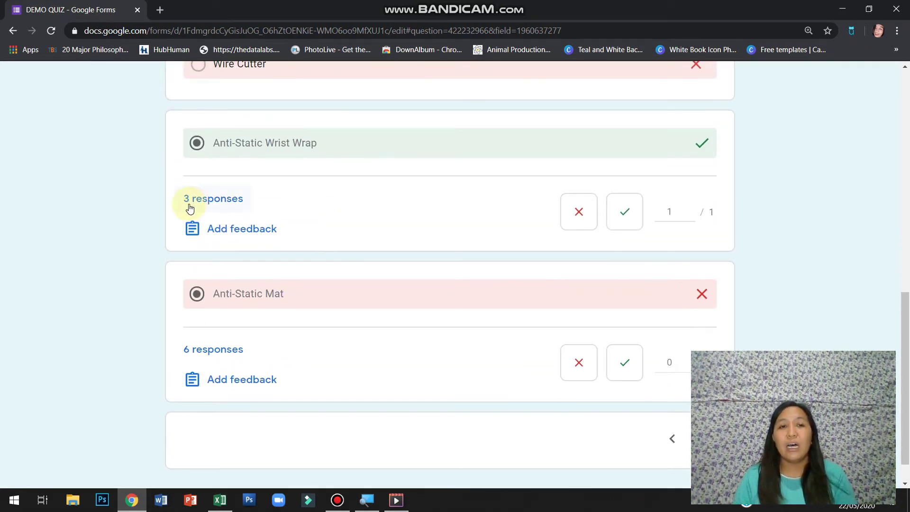
{"action": "scroll", "coordinate": [190, 209], "scroll_direction": "up", "scroll_amount": 3}
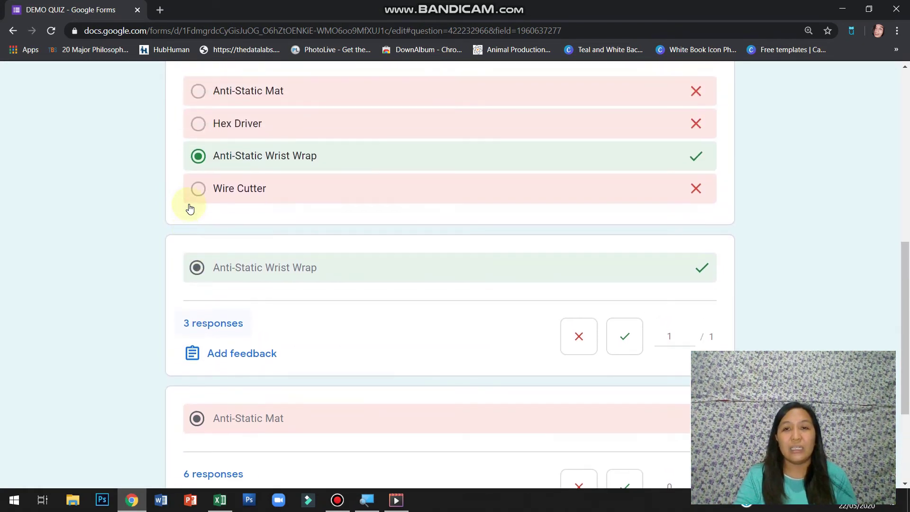
{"action": "scroll", "coordinate": [190, 209], "scroll_direction": "down", "scroll_amount": 2}
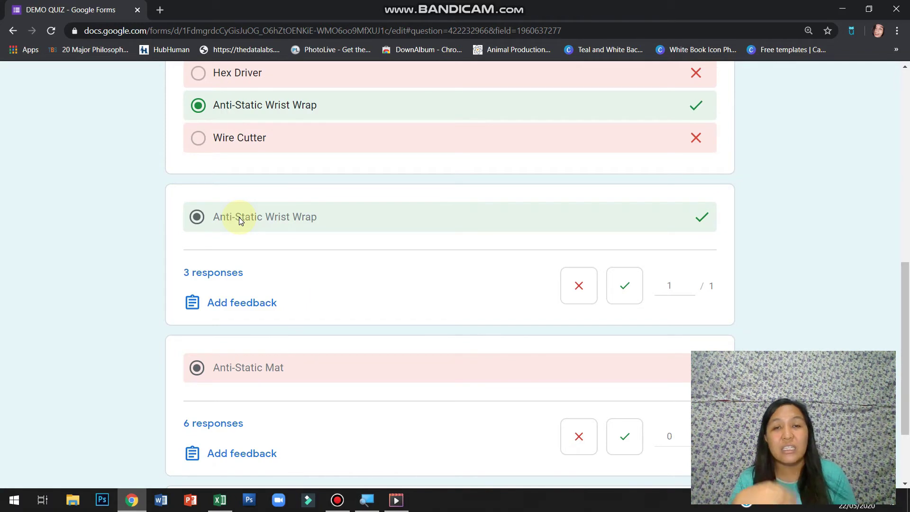
{"action": "left_click", "coordinate": [224, 274]}
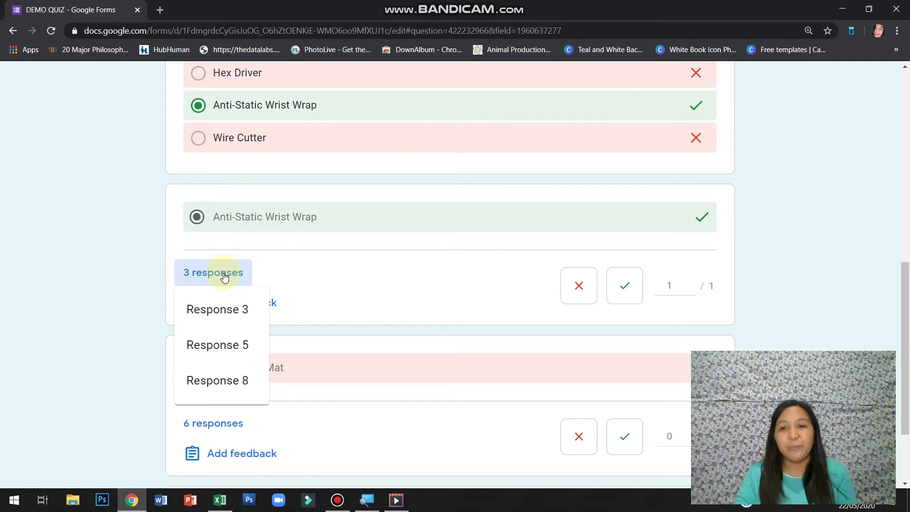
{"action": "left_click", "coordinate": [345, 283]}
{"action": "left_click", "coordinate": [347, 281]}
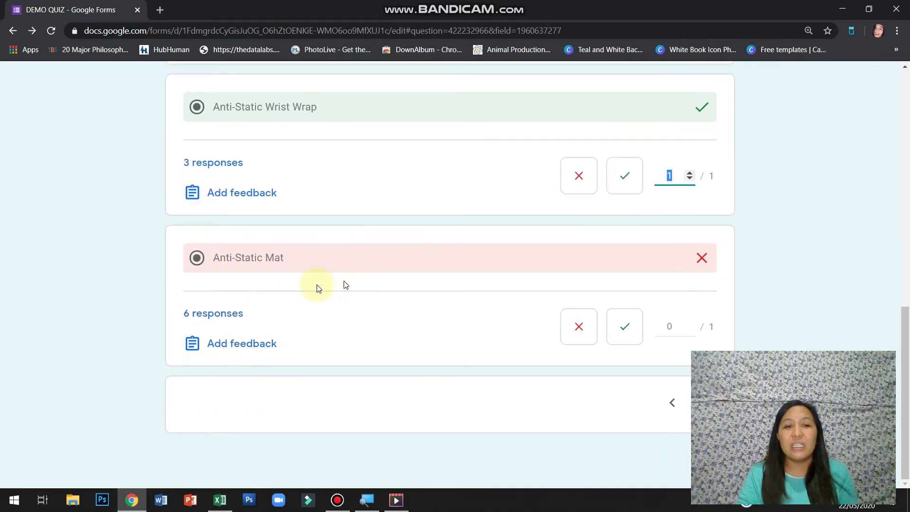
List which responses chose the wrong answer Anti-Static Mat, and look over question 1's options and grouped answers again.
{"action": "left_click", "coordinate": [228, 312]}
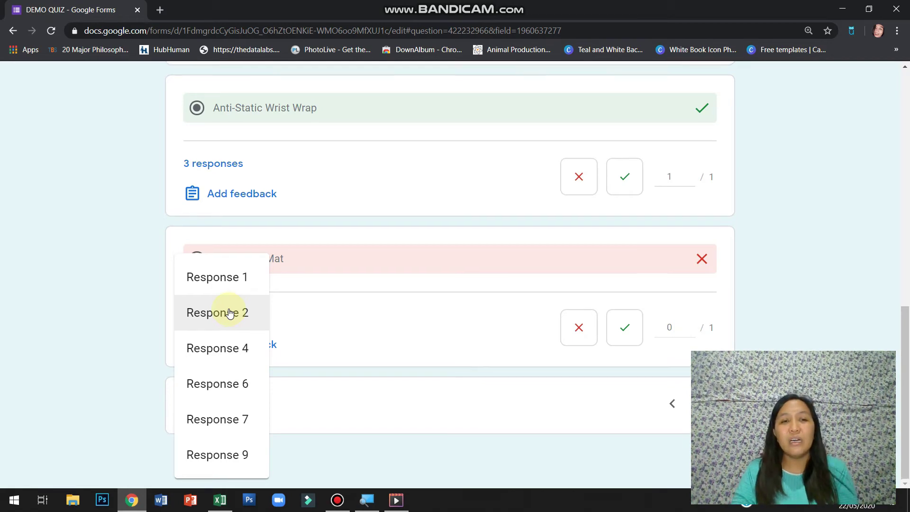
{"action": "scroll", "coordinate": [230, 313], "scroll_direction": "up", "scroll_amount": 2}
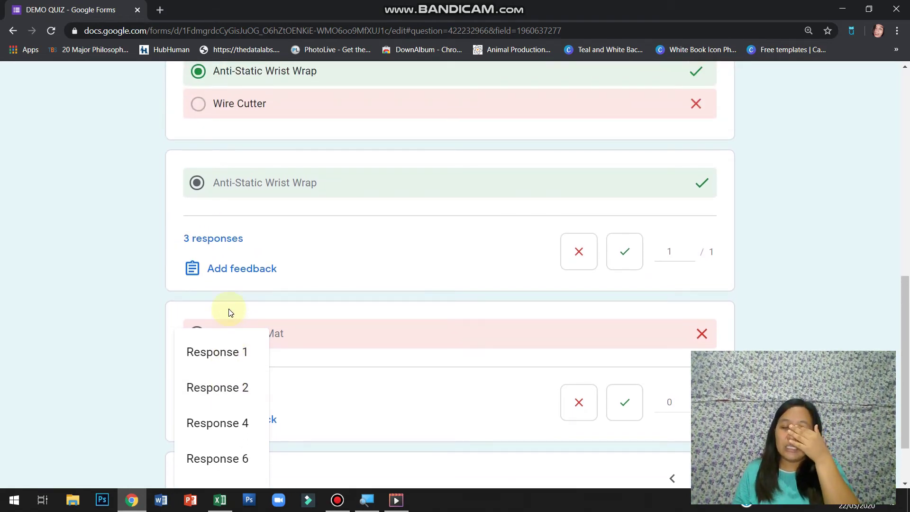
{"action": "left_click", "coordinate": [230, 313]}
{"action": "scroll", "coordinate": [230, 313], "scroll_direction": "up", "scroll_amount": 10}
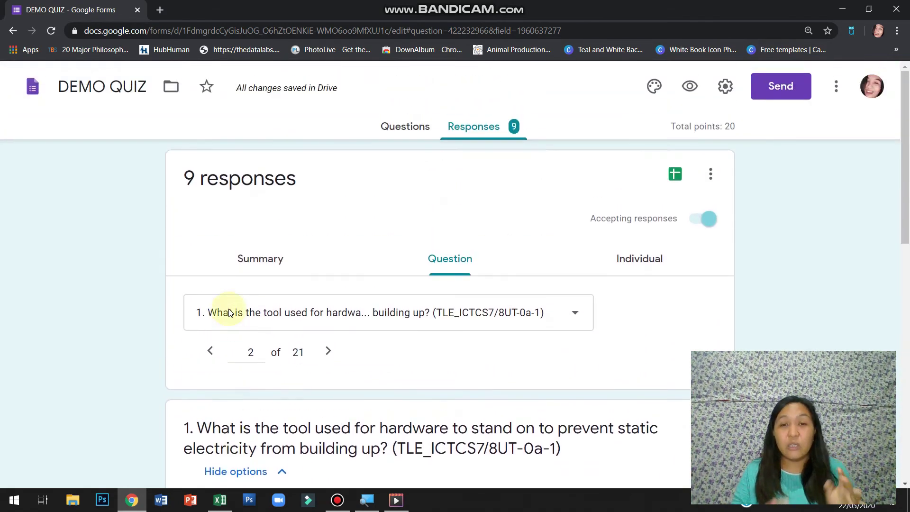
{"action": "scroll", "coordinate": [230, 313], "scroll_direction": "down", "scroll_amount": 7}
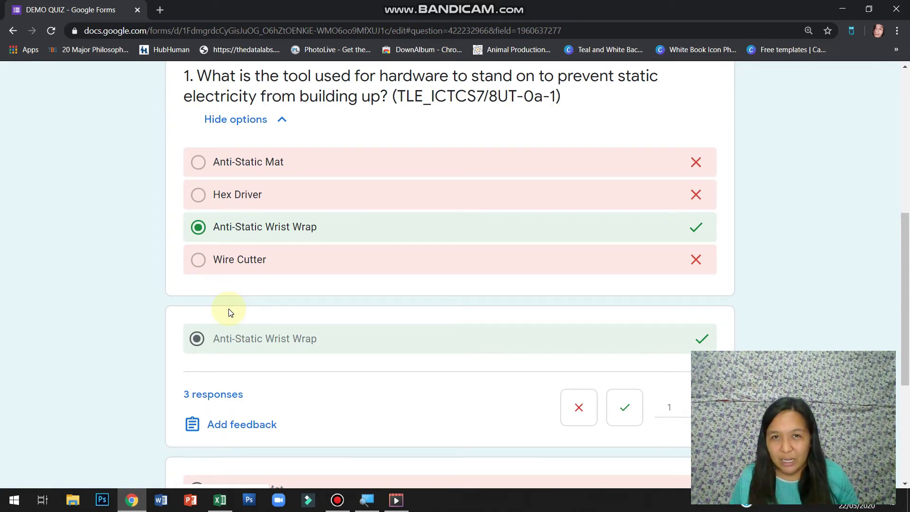
{"action": "scroll", "coordinate": [230, 313], "scroll_direction": "up", "scroll_amount": 7}
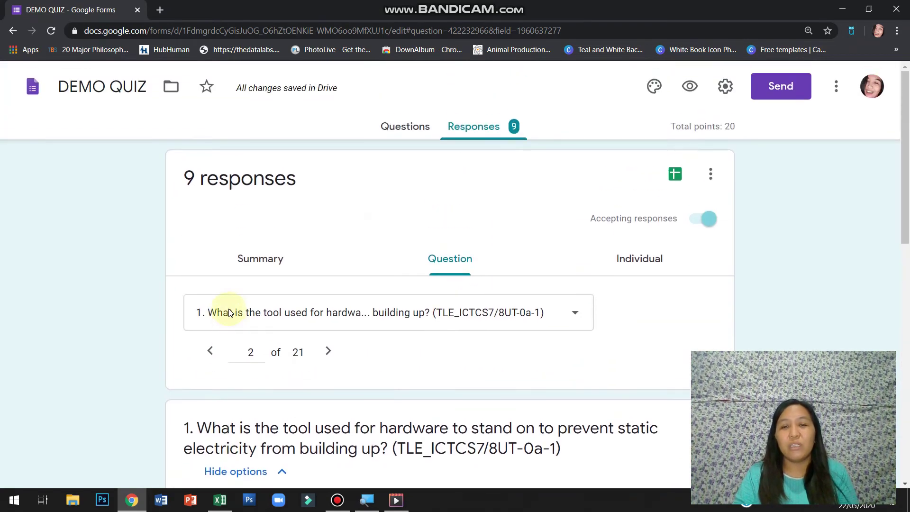
{"action": "scroll", "coordinate": [622, 260], "scroll_direction": "down", "scroll_amount": 8}
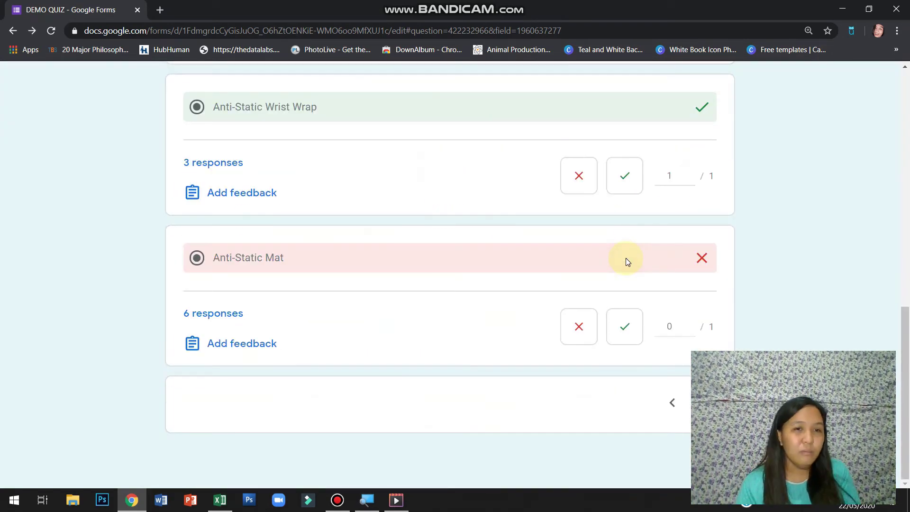
{"action": "scroll", "coordinate": [626, 258], "scroll_direction": "up", "scroll_amount": 8}
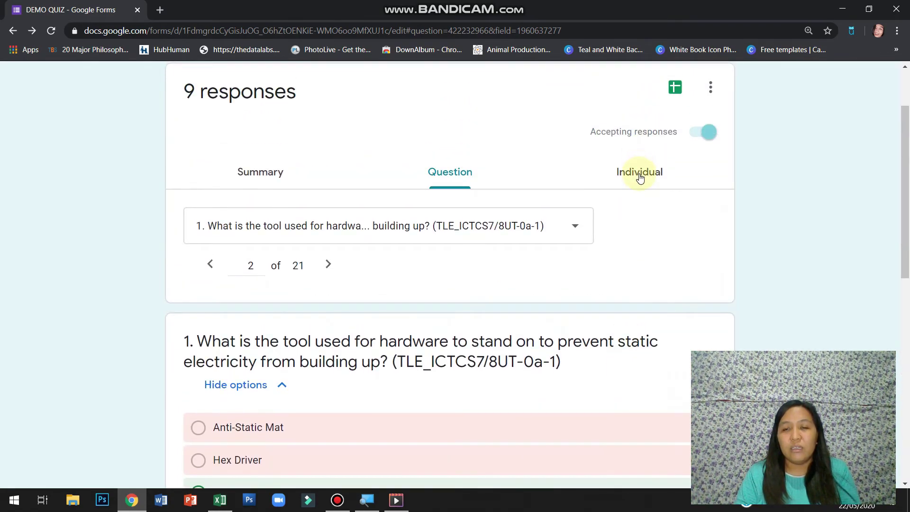
View the individual responses and examine the first respondent's score, name entry and marked answers to questions 1 and 2.
{"action": "left_click", "coordinate": [639, 172]}
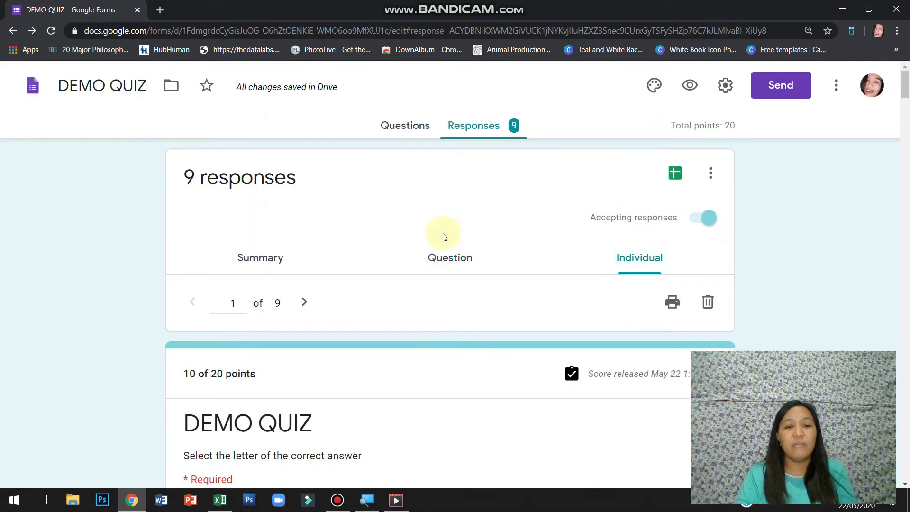
{"action": "scroll", "coordinate": [444, 237], "scroll_direction": "down", "scroll_amount": 2}
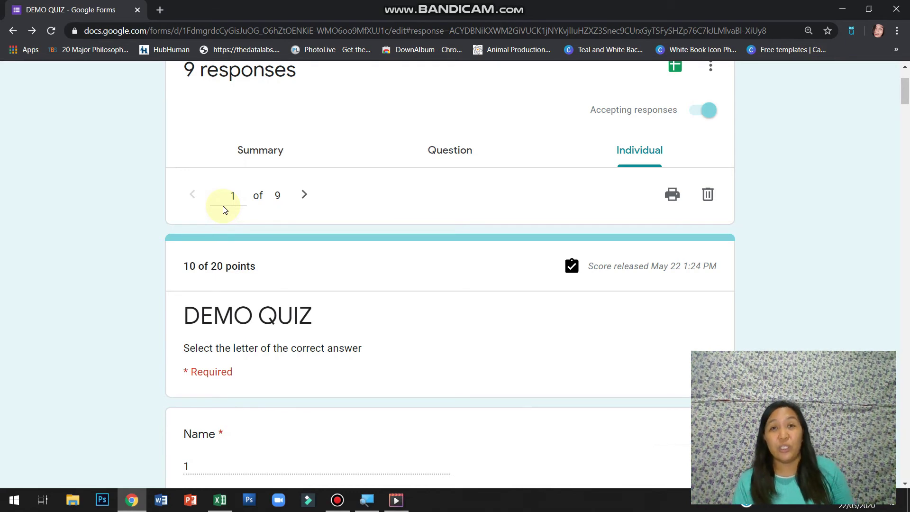
{"action": "scroll", "coordinate": [224, 210], "scroll_direction": "down", "scroll_amount": 5}
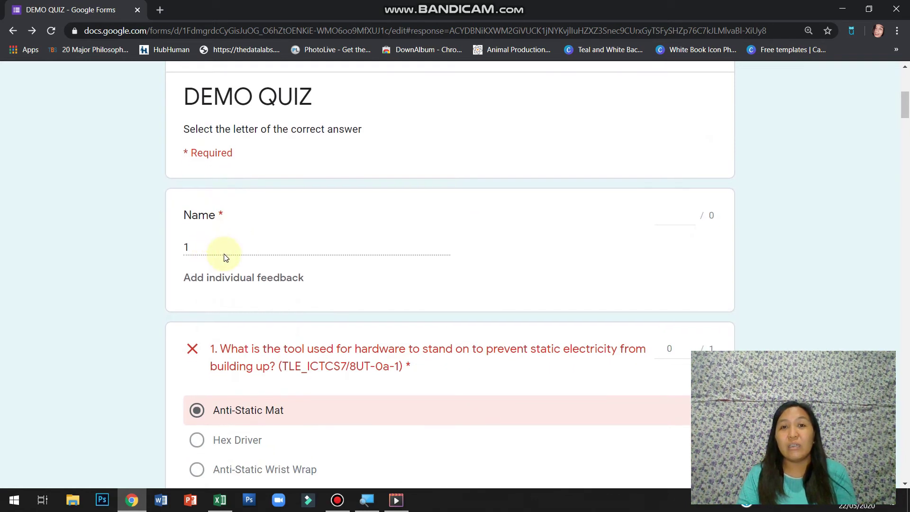
{"action": "scroll", "coordinate": [225, 256], "scroll_direction": "down", "scroll_amount": 3}
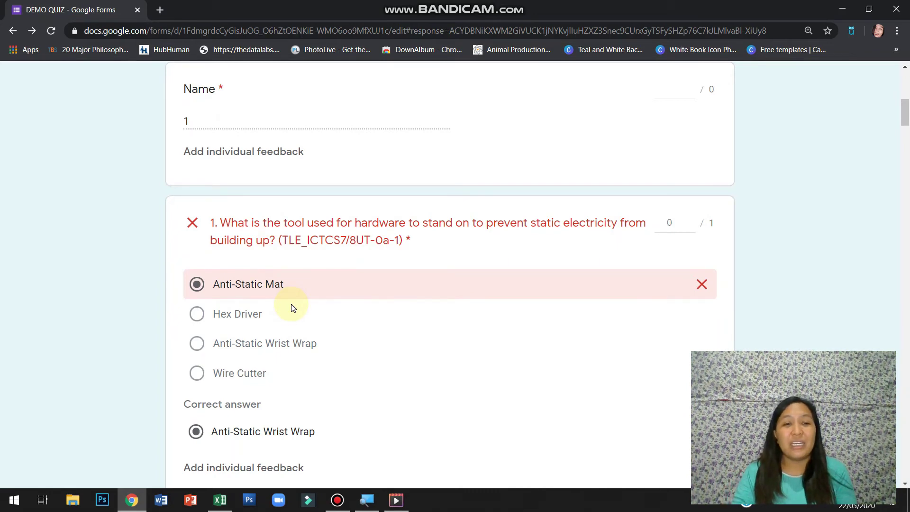
{"action": "scroll", "coordinate": [292, 309], "scroll_direction": "down", "scroll_amount": 6}
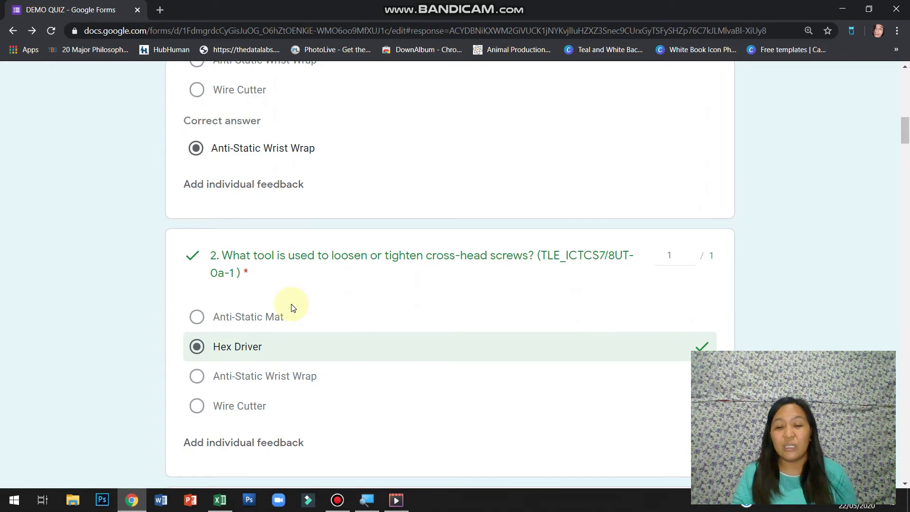
{"action": "scroll", "coordinate": [293, 308], "scroll_direction": "up", "scroll_amount": 10}
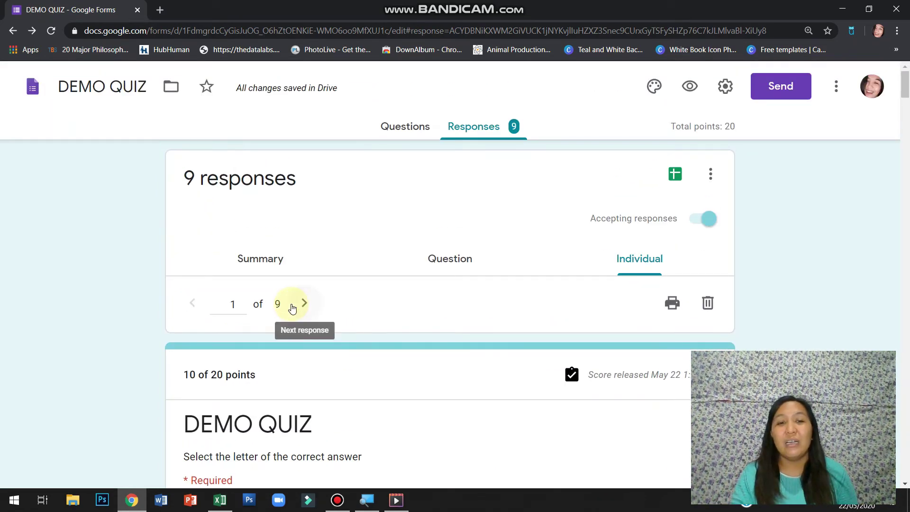
Go to the second individual response and review its score, name entry and marked answers.
{"action": "left_click", "coordinate": [305, 308]}
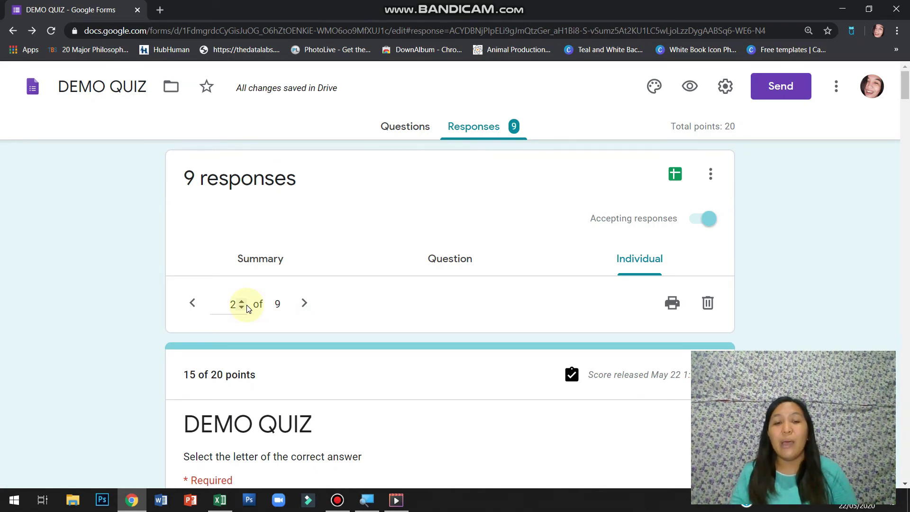
{"action": "scroll", "coordinate": [246, 309], "scroll_direction": "down", "scroll_amount": 4}
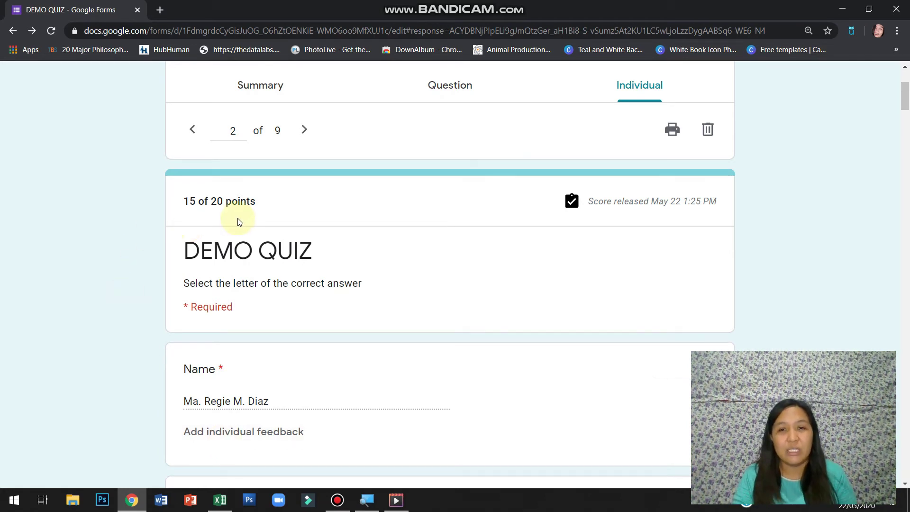
{"action": "scroll", "coordinate": [239, 221], "scroll_direction": "down", "scroll_amount": 10}
{"action": "scroll", "coordinate": [238, 222], "scroll_direction": "down", "scroll_amount": 20}
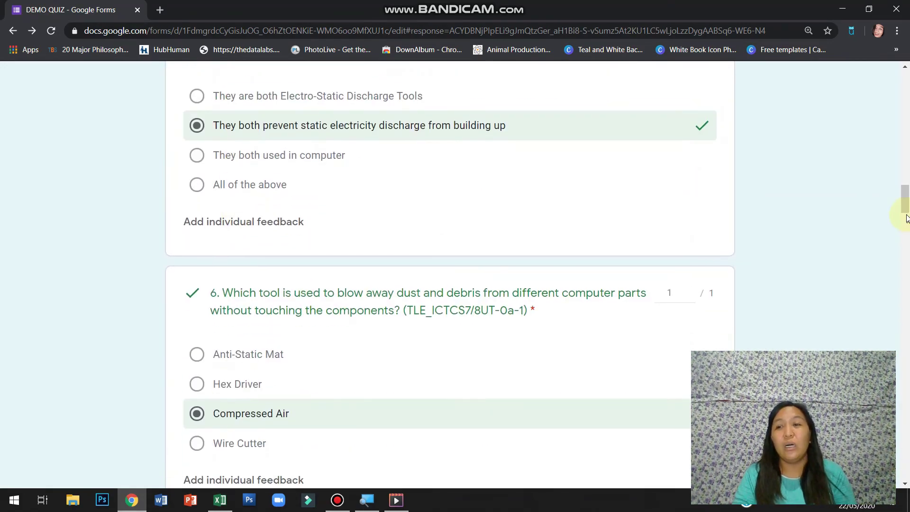
{"action": "left_click_drag", "start_coordinate": [906, 214], "coordinate": [906, 71]}
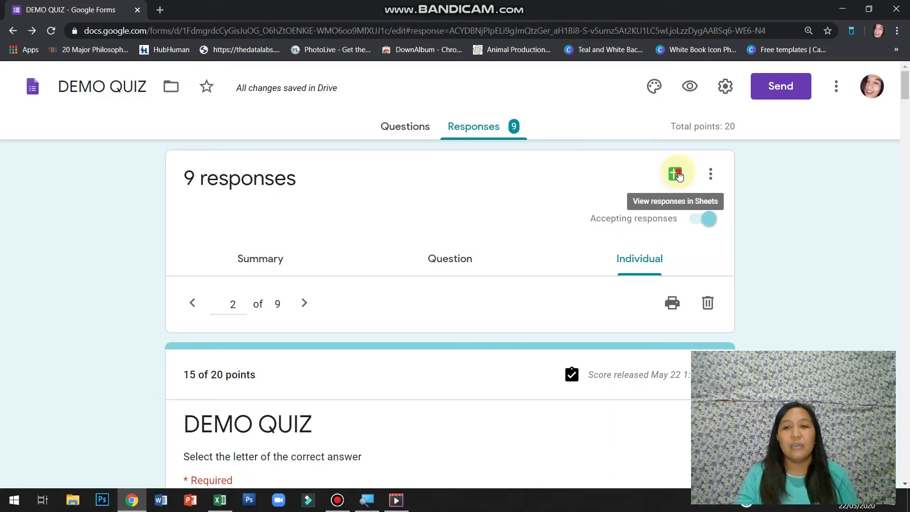
Open the quiz responses in Google Sheets, dismiss the offline extension notice, and look over the recorded timestamps, scores and answers.
{"action": "left_click", "coordinate": [677, 174]}
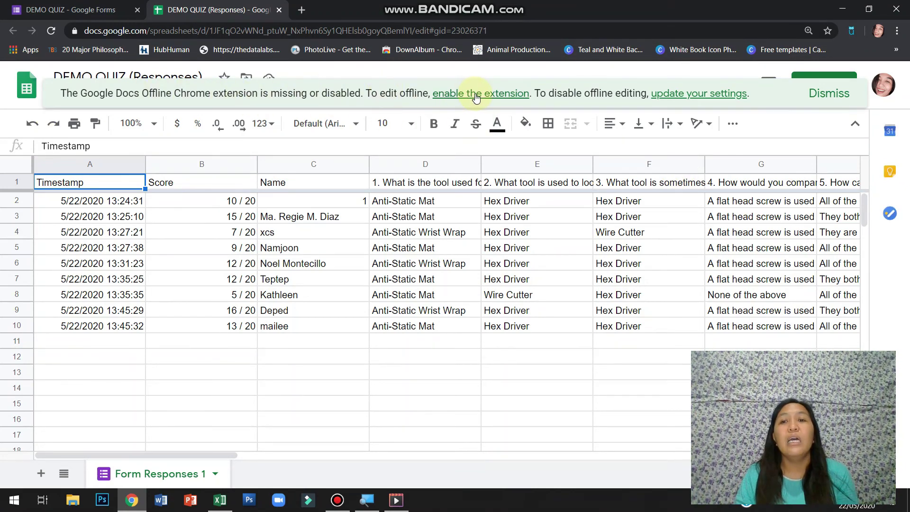
{"action": "left_click", "coordinate": [825, 94]}
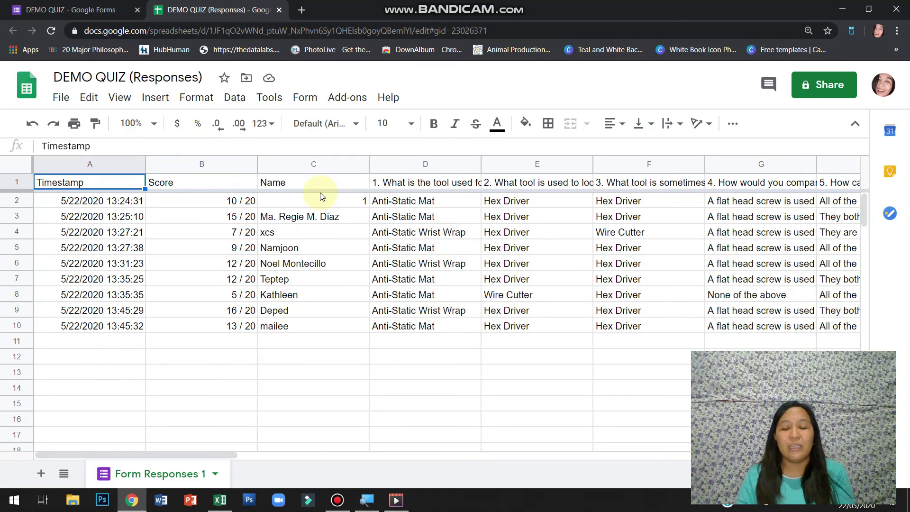
{"action": "left_click", "coordinate": [120, 205]}
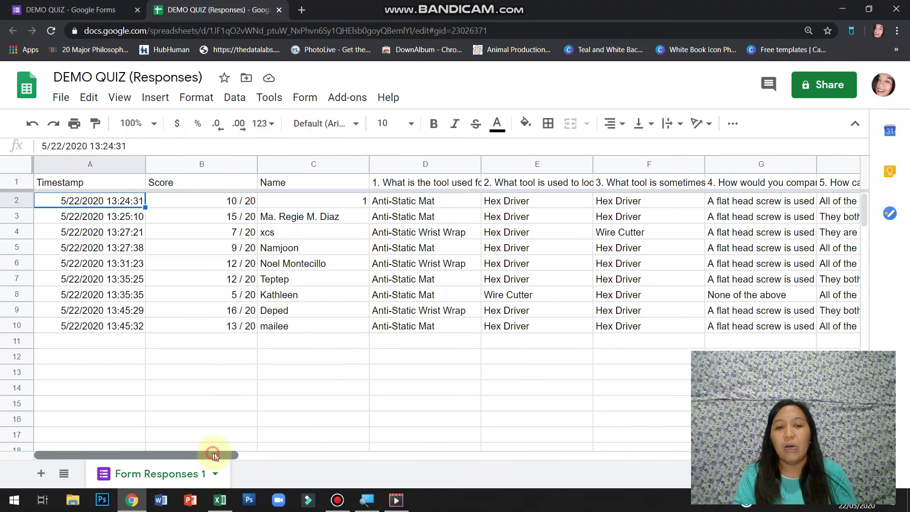
{"action": "left_click_drag", "start_coordinate": [213, 454], "coordinate": [100, 506]}
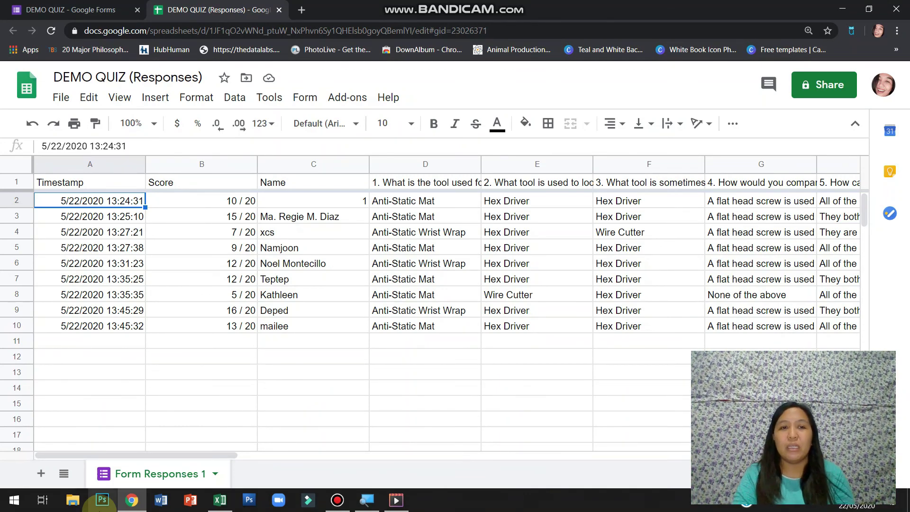
Copy the scores in cells B2 to B10 and bring up the spreadsheet's download options.
{"action": "left_click_drag", "start_coordinate": [231, 200], "coordinate": [230, 325]}
{"action": "key", "text": "ctrl+c"}
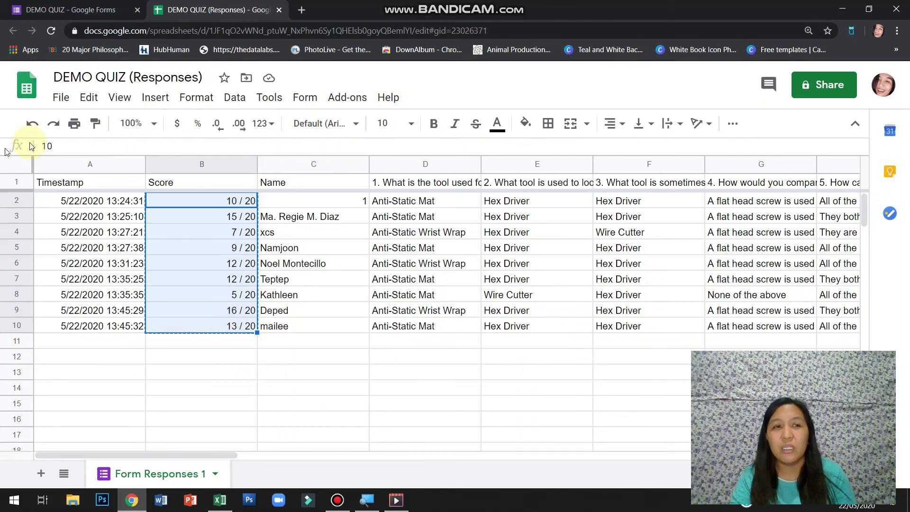
{"action": "left_click", "coordinate": [62, 98]}
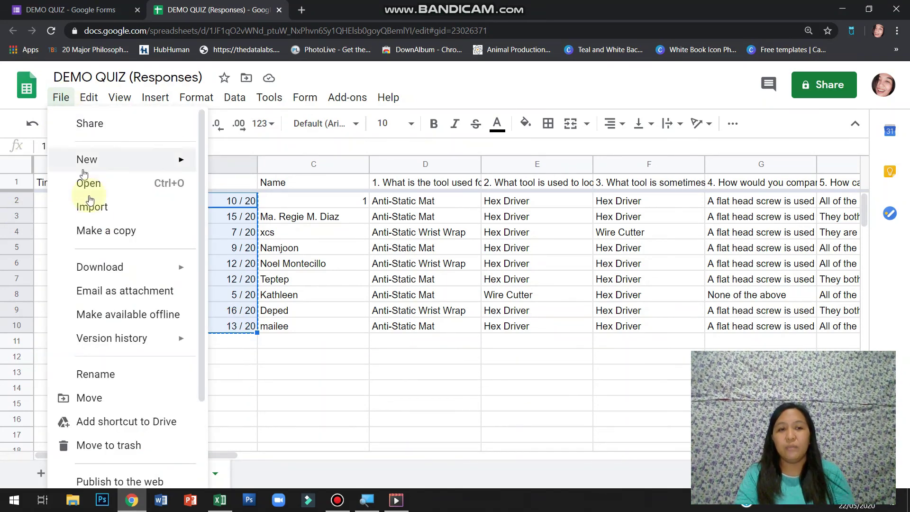
{"action": "mouse_move", "coordinate": [108, 277]}
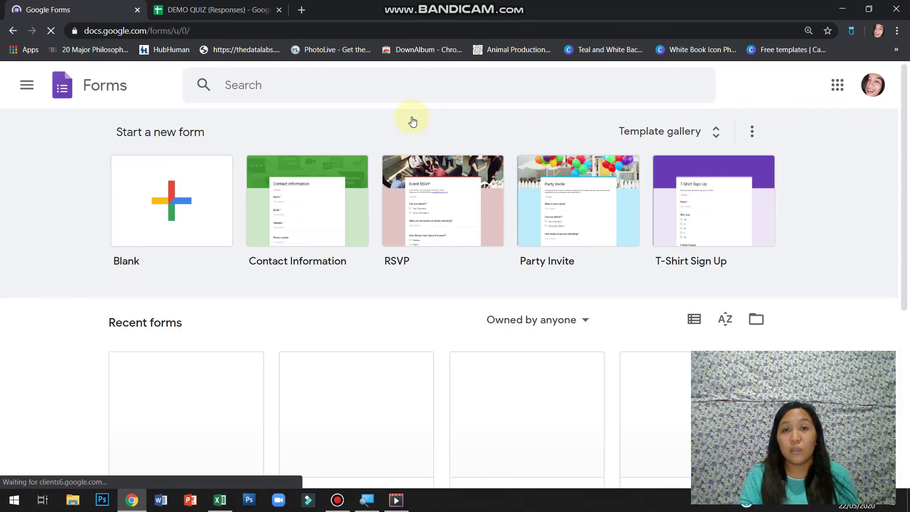
Look through the recent forms on the Google Forms home page, down to QUIZ NO. 1.
{"action": "scroll", "coordinate": [411, 121], "scroll_direction": "down", "scroll_amount": 1}
{"action": "scroll", "coordinate": [411, 121], "scroll_direction": "down", "scroll_amount": 1}
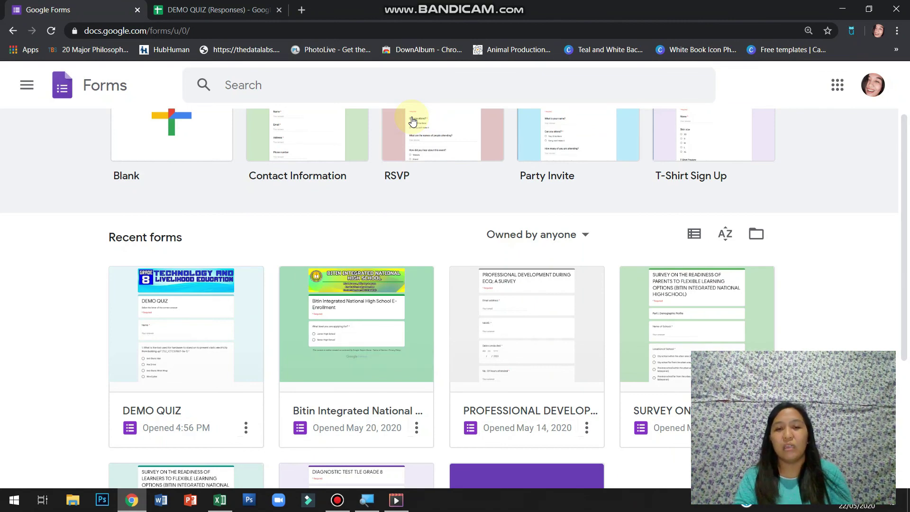
{"action": "scroll", "coordinate": [412, 121], "scroll_direction": "down", "scroll_amount": 5}
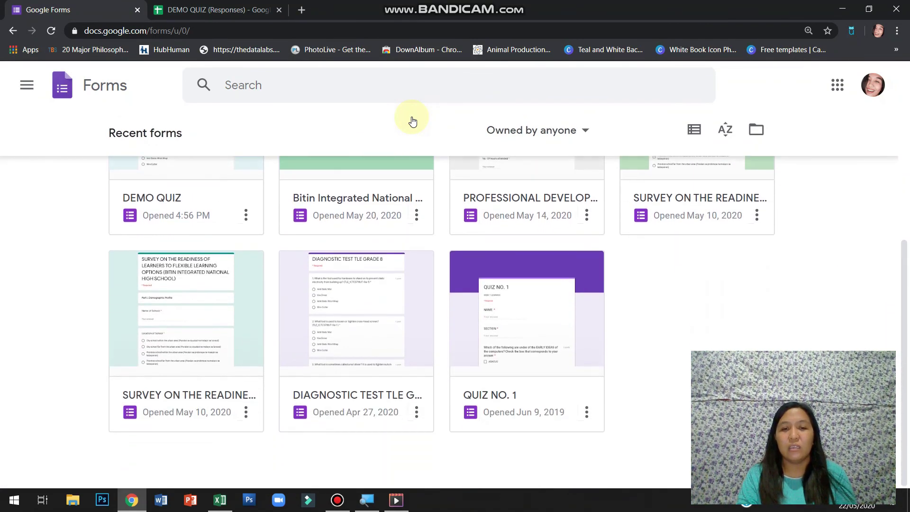